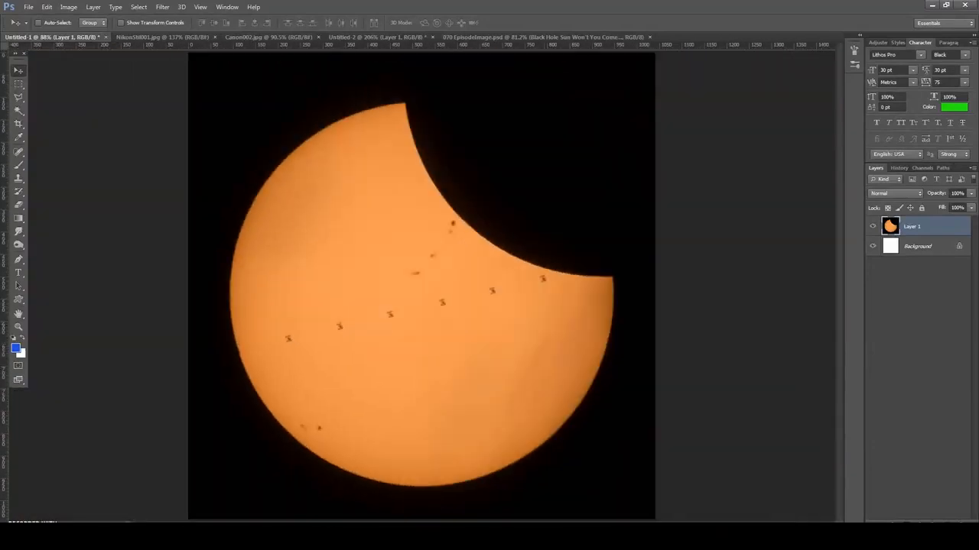
- Preview a Levels adjustment on the orange eclipse image with the white input level at 13, leaving it unapplied
{"action": "left_click", "coordinate": [68, 7]}
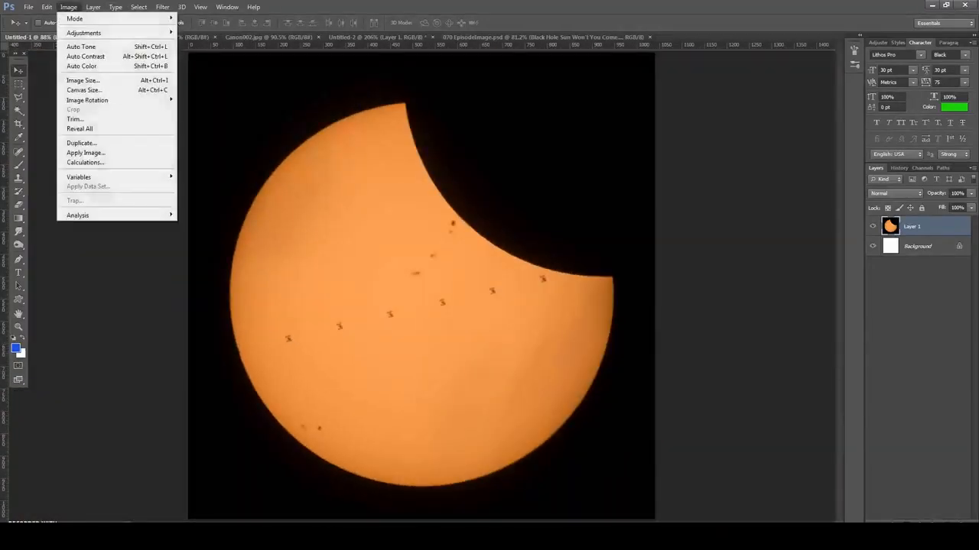
{"action": "mouse_move", "coordinate": [115, 33]}
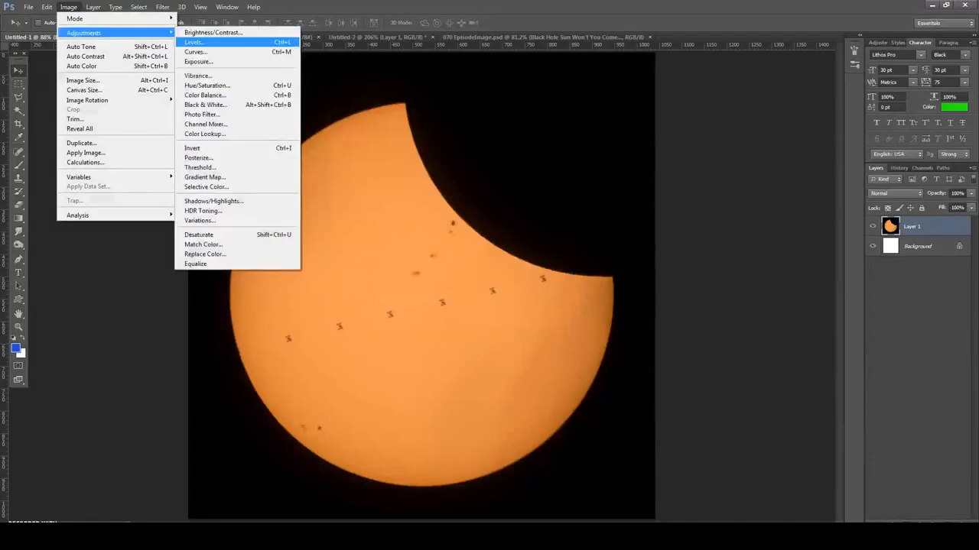
{"action": "left_click", "coordinate": [195, 42]}
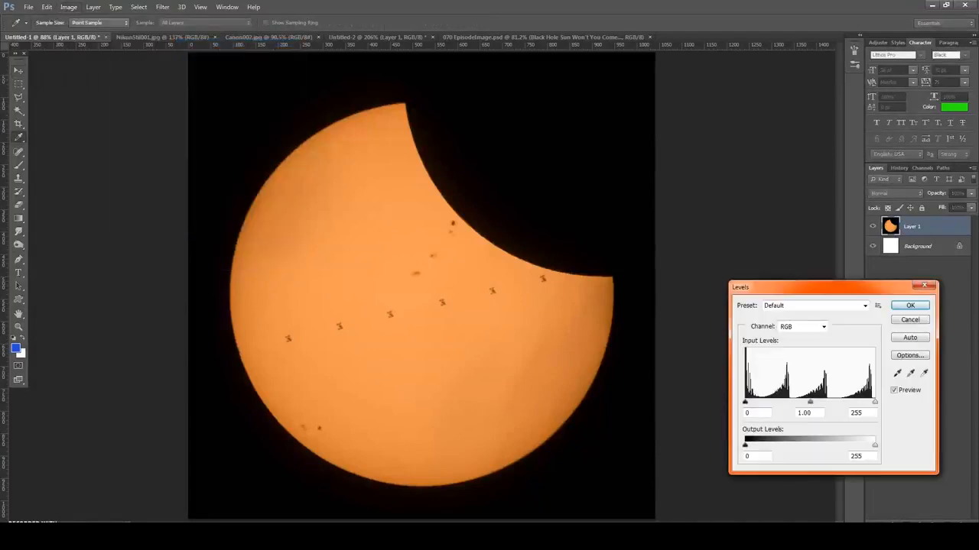
{"action": "left_click_drag", "start_coordinate": [795, 286], "coordinate": [290, 193]}
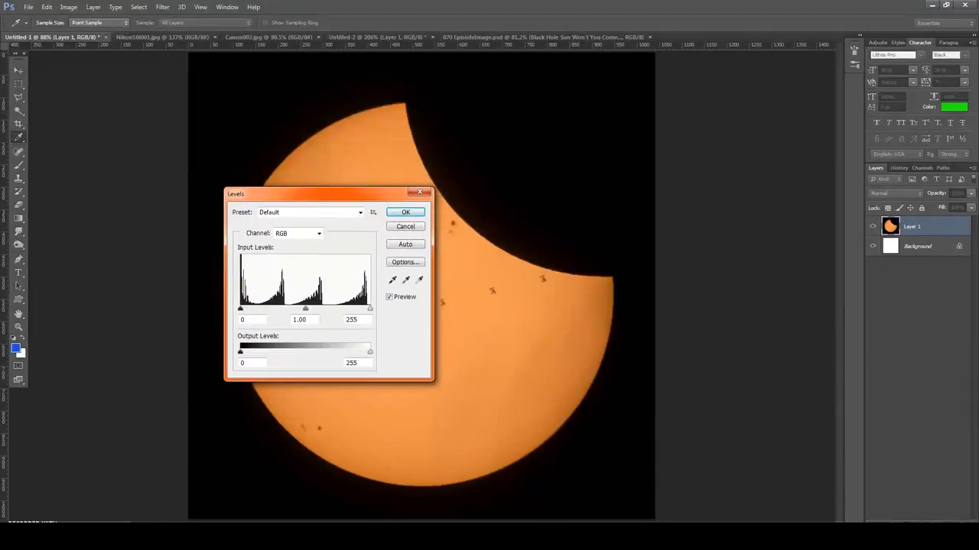
{"action": "left_click_drag", "start_coordinate": [290, 193], "coordinate": [697, 230]}
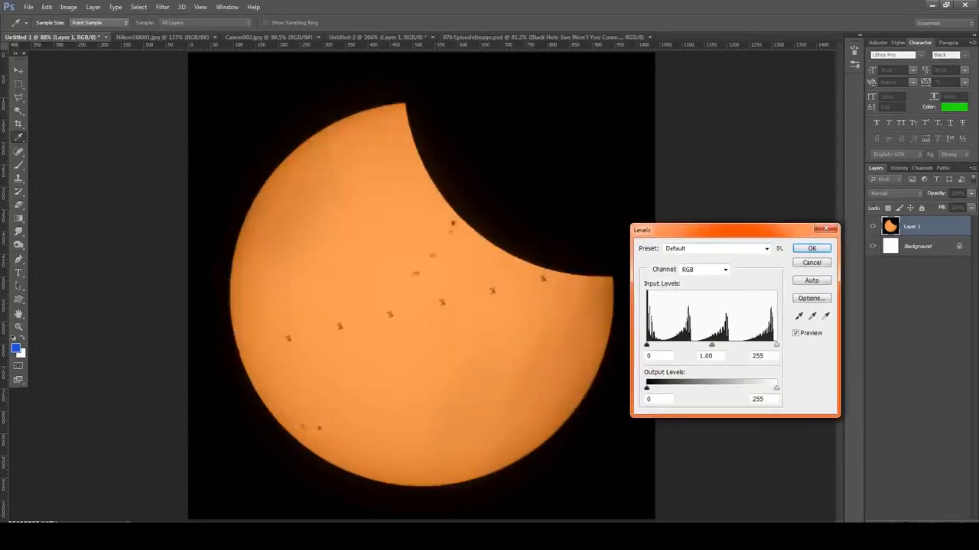
{"action": "left_click_drag", "start_coordinate": [776, 345], "coordinate": [652, 344]}
{"action": "double_click", "coordinate": [756, 356]}
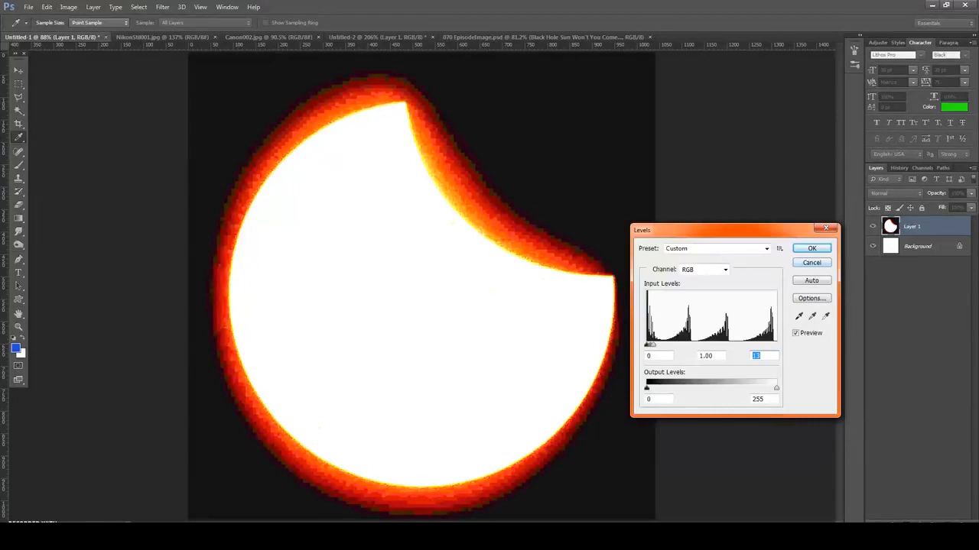
{"action": "left_click", "coordinate": [811, 263]}
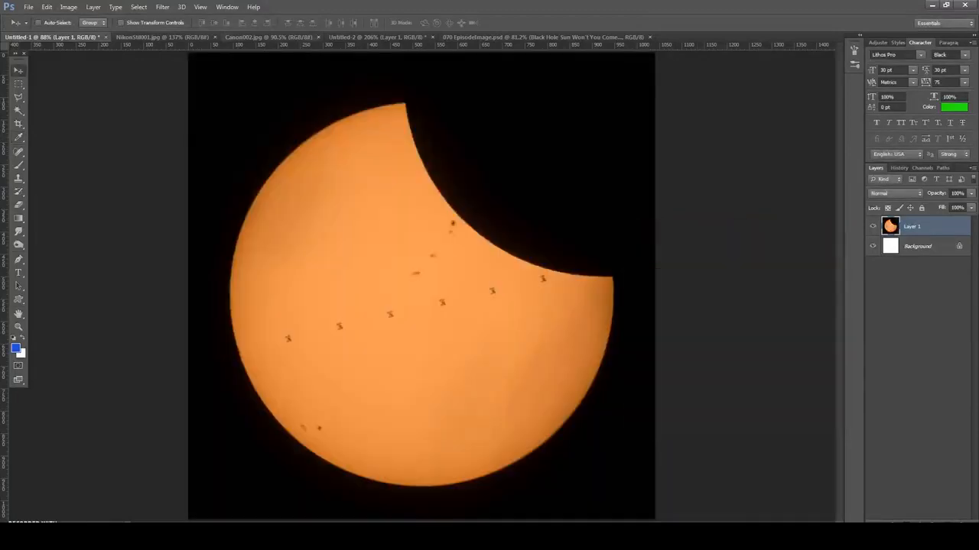
- Preview Levels on the pink eclipse photo Canon002.jpg with the white input level at 33, leaving it unapplied
{"action": "left_click", "coordinate": [267, 37]}
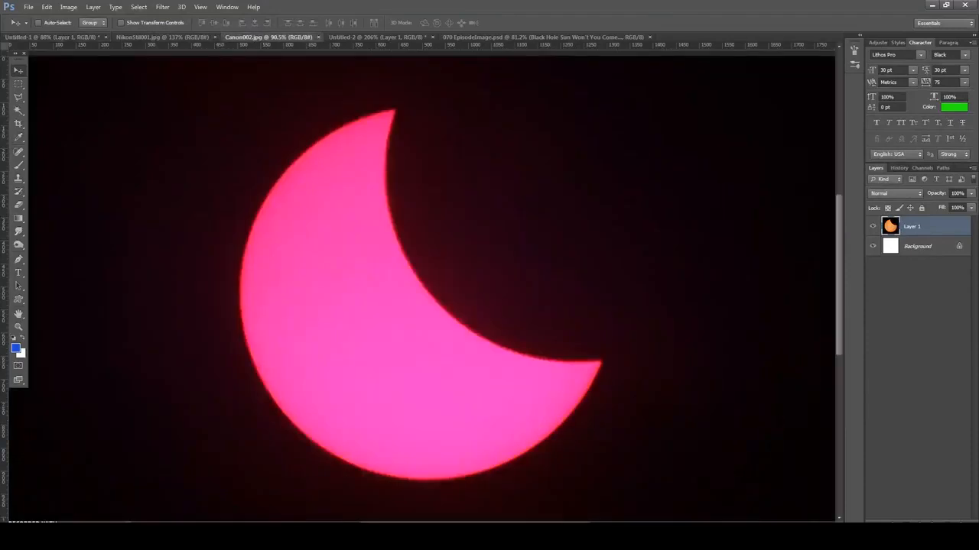
{"action": "left_click", "coordinate": [68, 7]}
{"action": "mouse_move", "coordinate": [85, 26]}
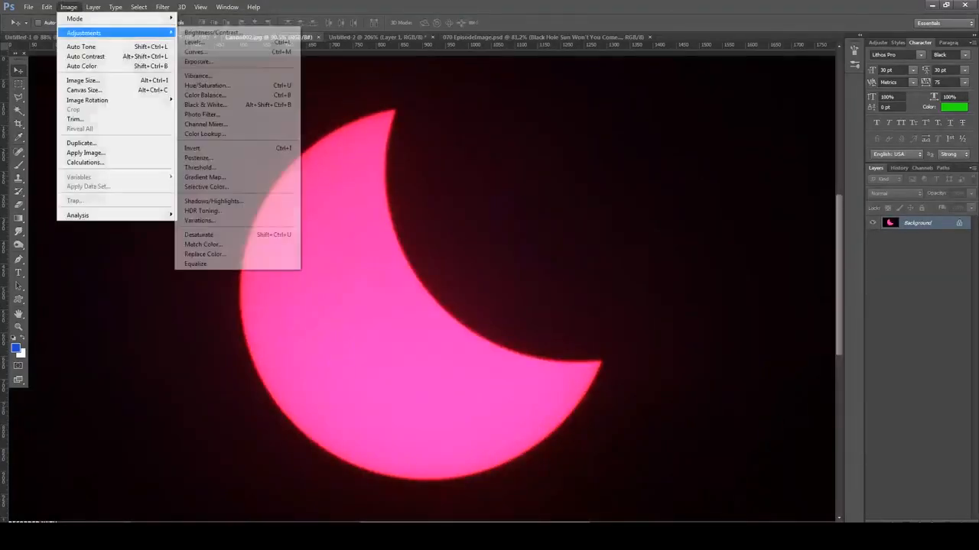
{"action": "left_click", "coordinate": [201, 43]}
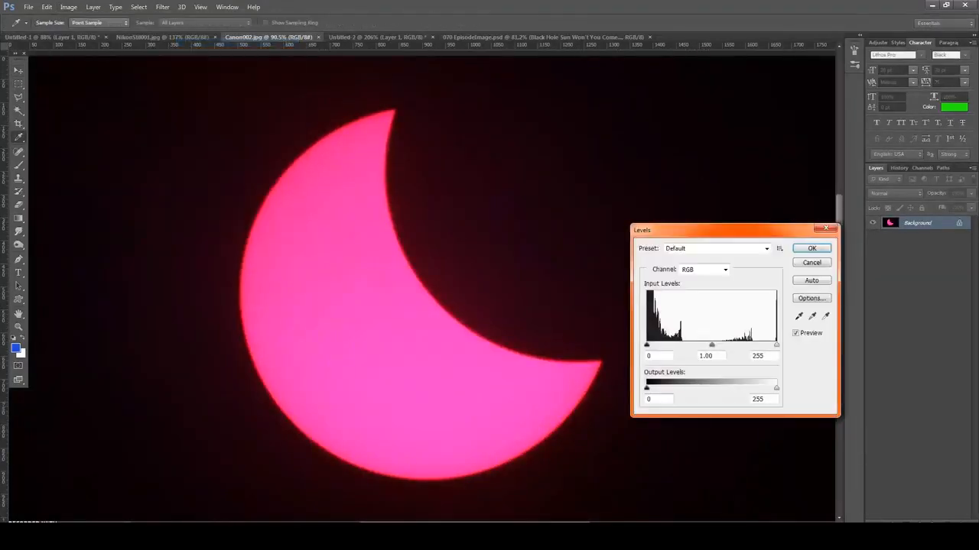
{"action": "left_click_drag", "start_coordinate": [719, 230], "coordinate": [748, 209]}
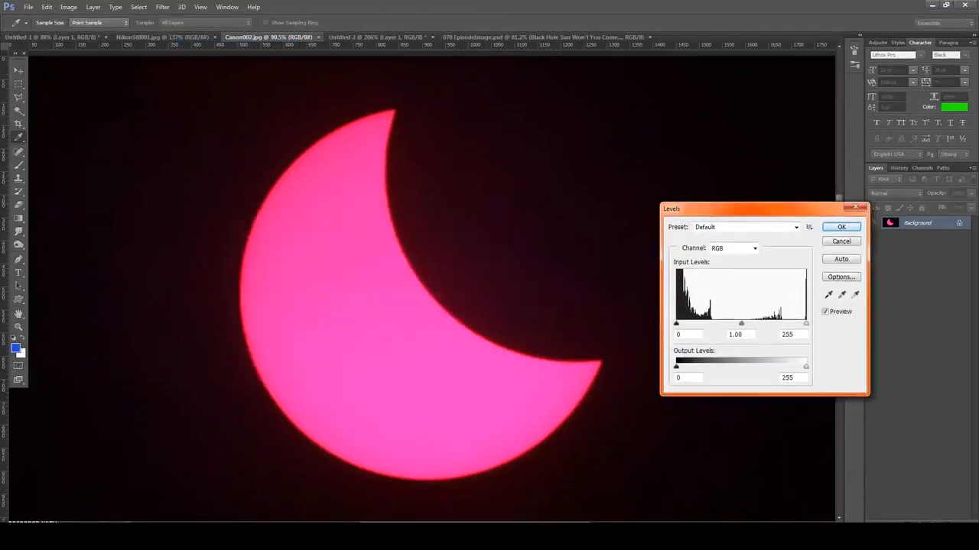
{"action": "left_click_drag", "start_coordinate": [805, 323], "coordinate": [693, 323]}
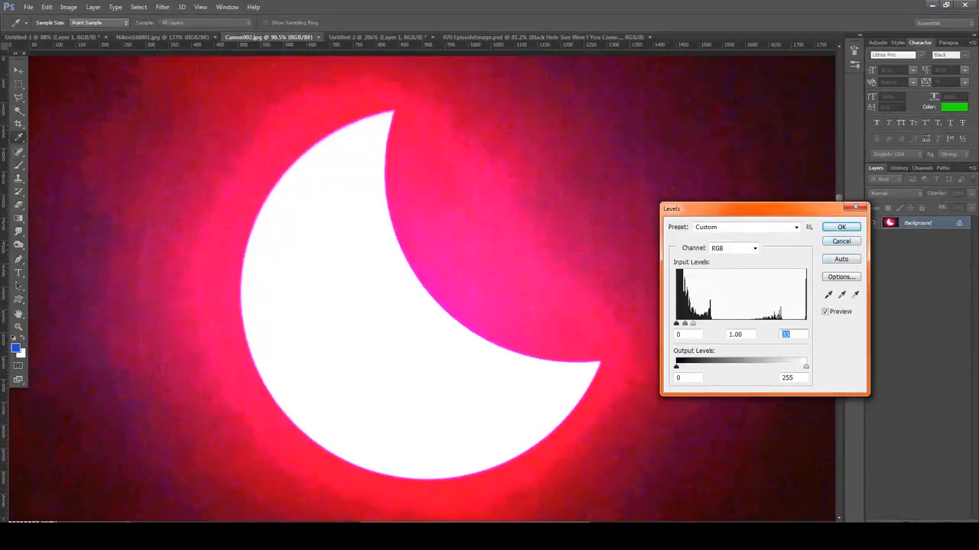
{"action": "key", "text": "Escape"}
- Preview Levels on the white eclipse photo NikonStill001.jpg with the black input level at 253, leaving it unapplied
{"action": "left_click", "coordinate": [164, 37]}
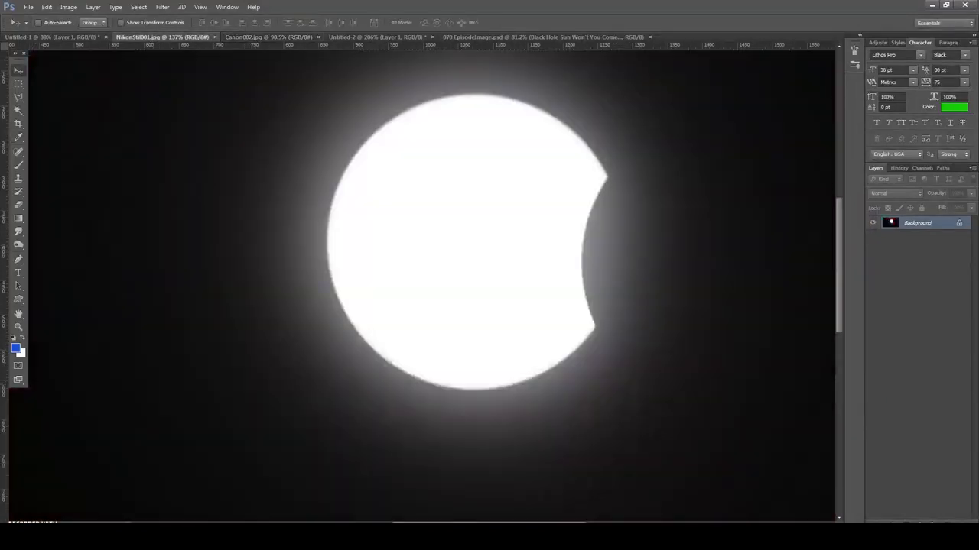
{"action": "left_click_drag", "start_coordinate": [454, 212], "coordinate": [458, 309]}
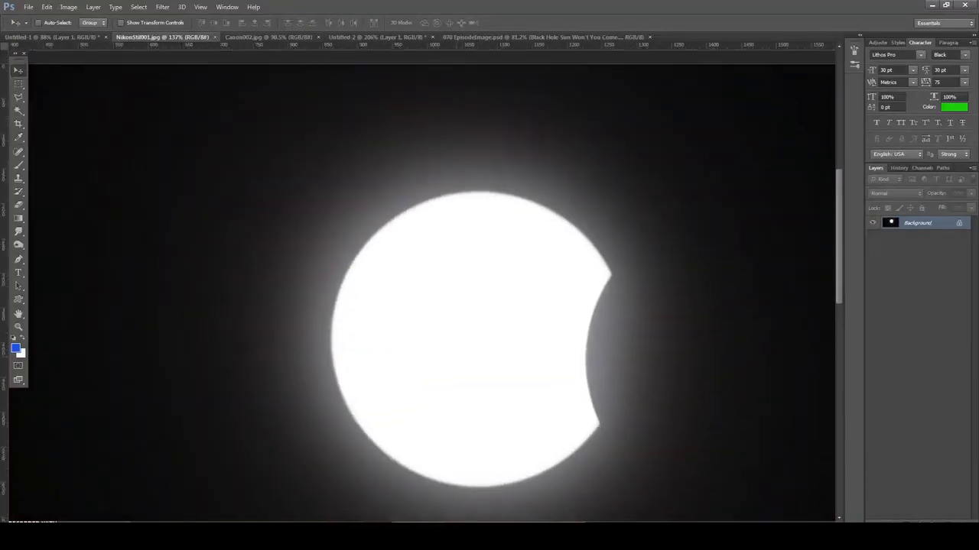
{"action": "scroll", "coordinate": [458, 310], "scroll_direction": "down", "scroll_amount": 5}
{"action": "scroll", "coordinate": [459, 306], "scroll_direction": "down", "scroll_amount": 2}
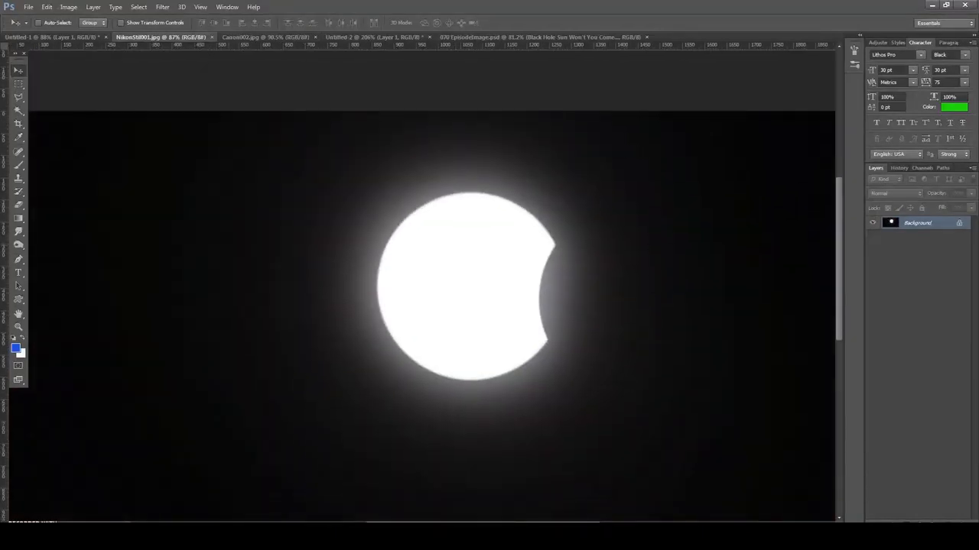
{"action": "left_click", "coordinate": [68, 7]}
{"action": "mouse_move", "coordinate": [92, 30]}
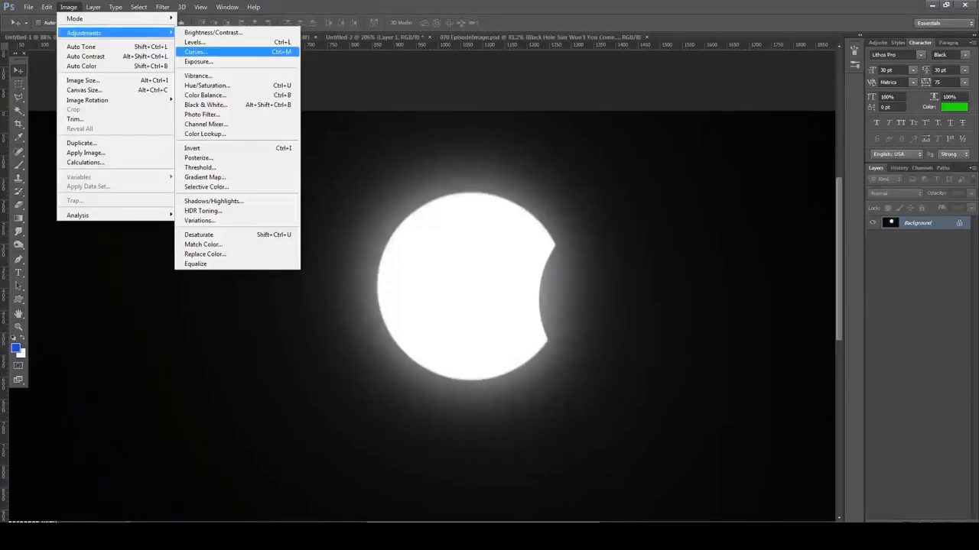
{"action": "left_click", "coordinate": [198, 42]}
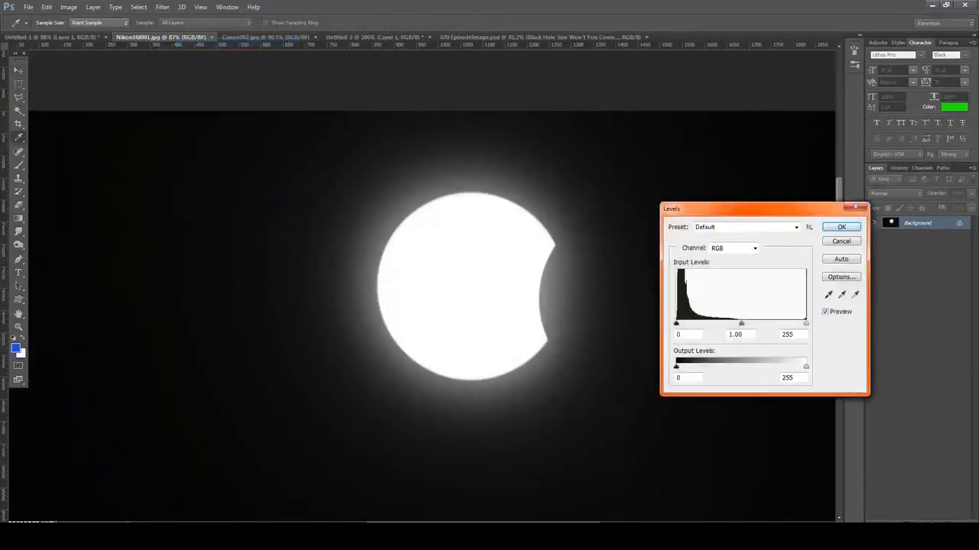
{"action": "left_click_drag", "start_coordinate": [753, 209], "coordinate": [436, 158]}
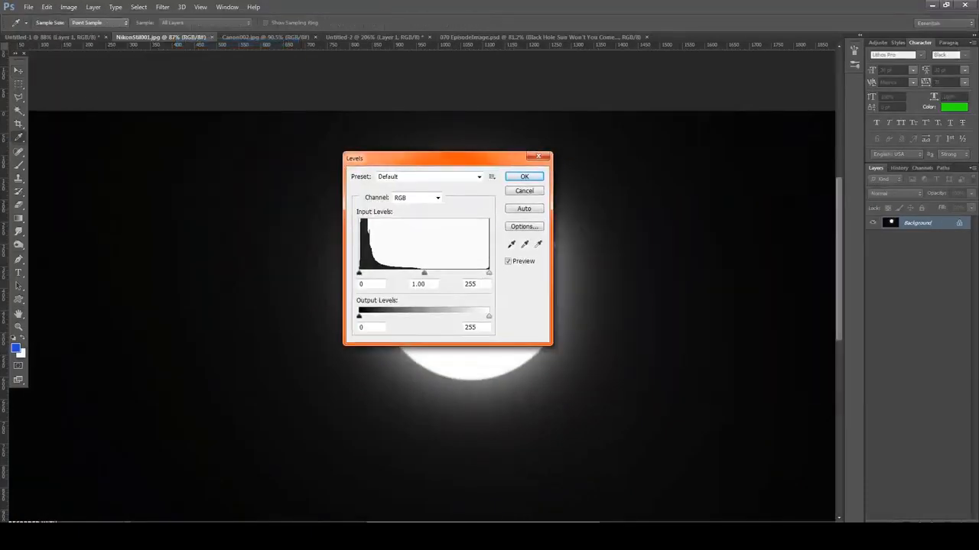
{"action": "left_click_drag", "start_coordinate": [436, 158], "coordinate": [769, 243]}
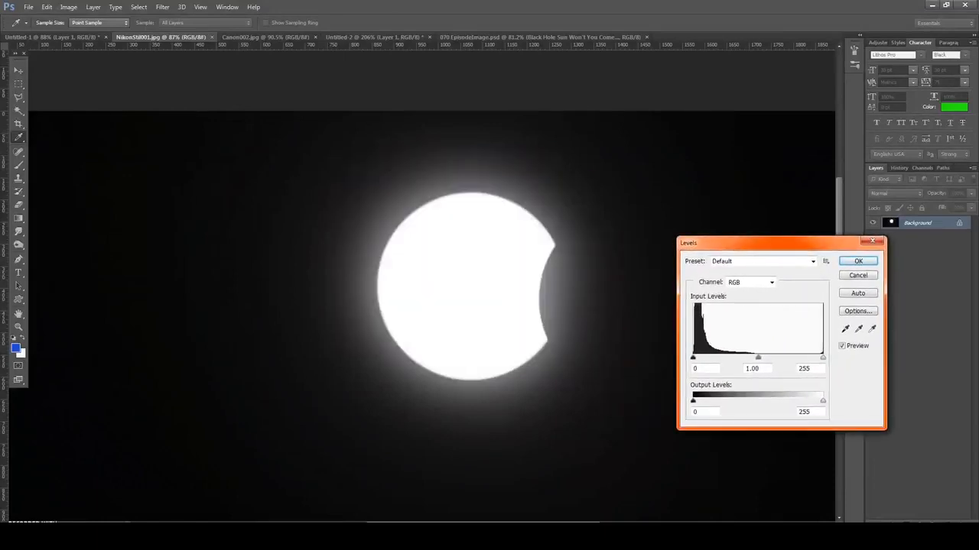
{"action": "mouse_move", "coordinate": [822, 357]}
{"action": "left_mouse_down"}
{"action": "mouse_move", "coordinate": [696, 357]}
{"action": "mouse_move", "coordinate": [823, 357]}
{"action": "left_mouse_up"}
{"action": "left_click_drag", "start_coordinate": [693, 357], "coordinate": [822, 357]}
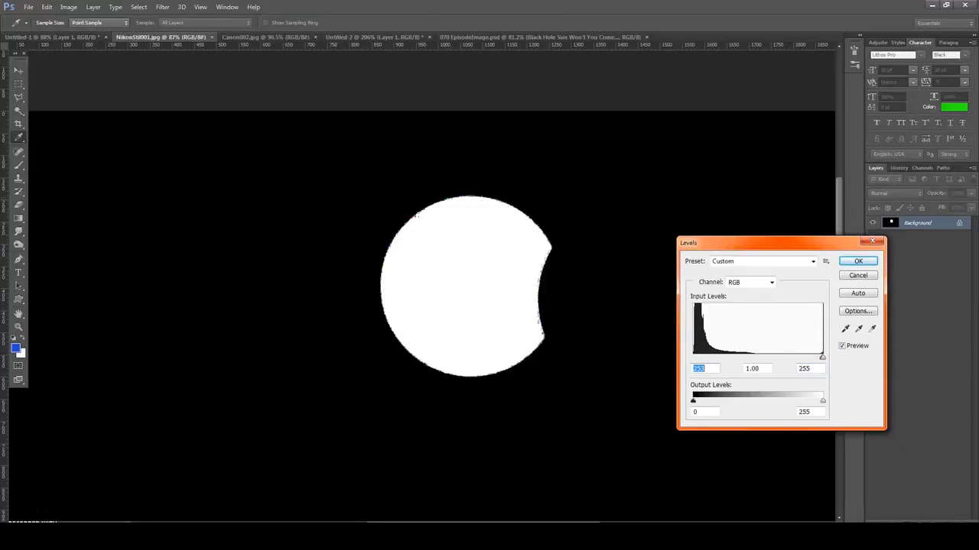
{"action": "key", "text": "Escape"}
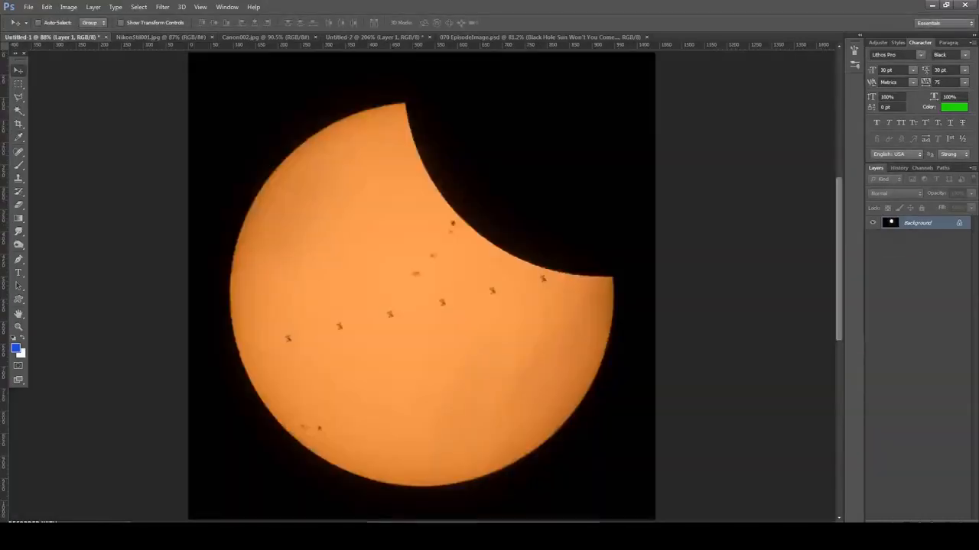
- Preview the orange eclipse image in Untitled-1 with the Levels white input reduced almost to black, leaving it unapplied
{"action": "left_click", "coordinate": [68, 7]}
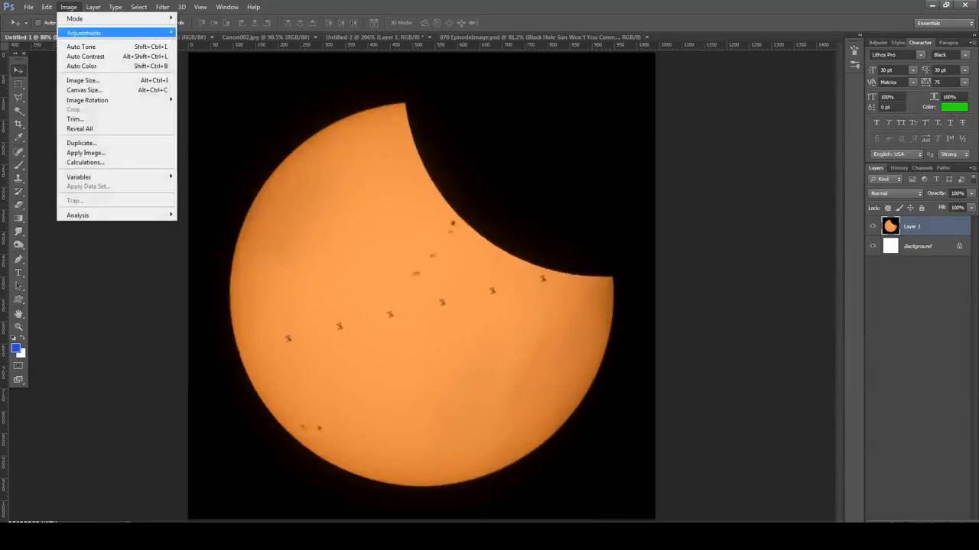
{"action": "mouse_move", "coordinate": [114, 32]}
{"action": "left_click", "coordinate": [194, 42]}
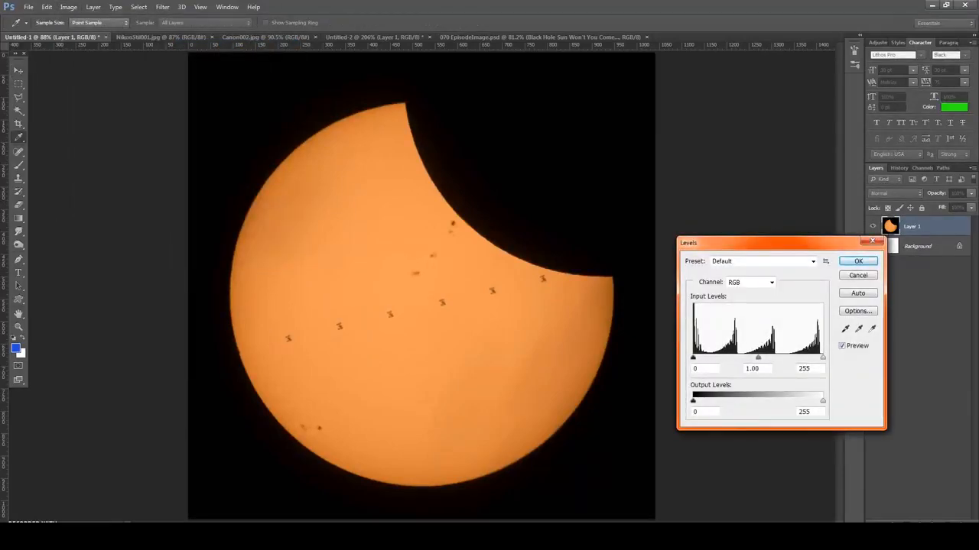
{"action": "left_click_drag", "start_coordinate": [822, 357], "coordinate": [694, 357]}
{"action": "left_click", "coordinate": [858, 275]}
- Inspect the sunspots and station silhouettes up close by previewing Levels with a strongly raised black input, leaving it unapplied
{"action": "scroll", "coordinate": [480, 252], "scroll_direction": "up", "scroll_amount": 10}
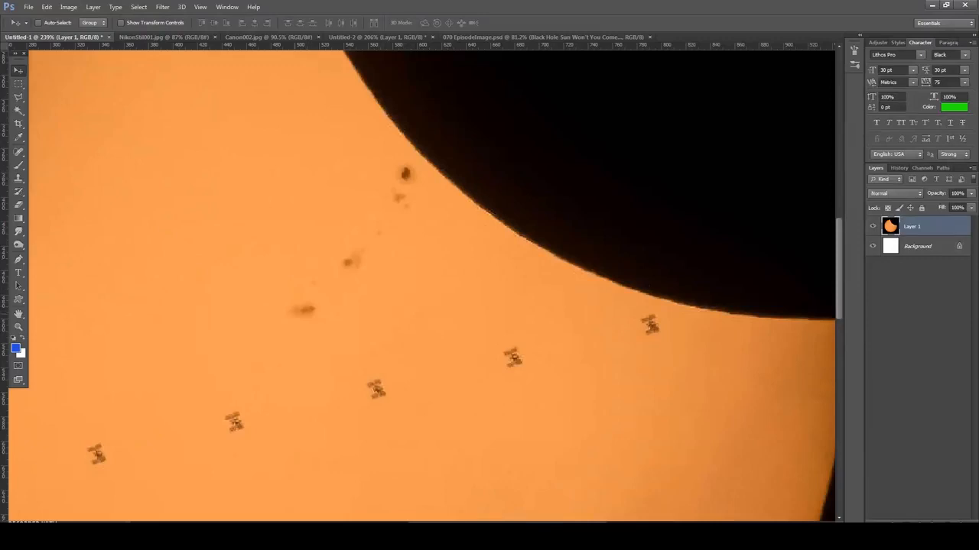
{"action": "left_click", "coordinate": [68, 7]}
{"action": "mouse_move", "coordinate": [115, 33]}
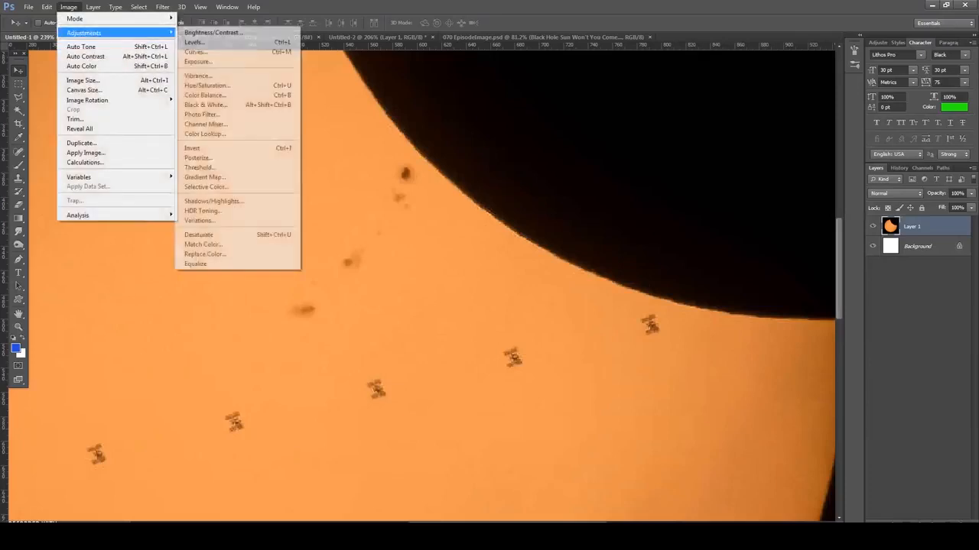
{"action": "left_click", "coordinate": [193, 42]}
{"action": "left_click_drag", "start_coordinate": [689, 237], "coordinate": [582, 76]}
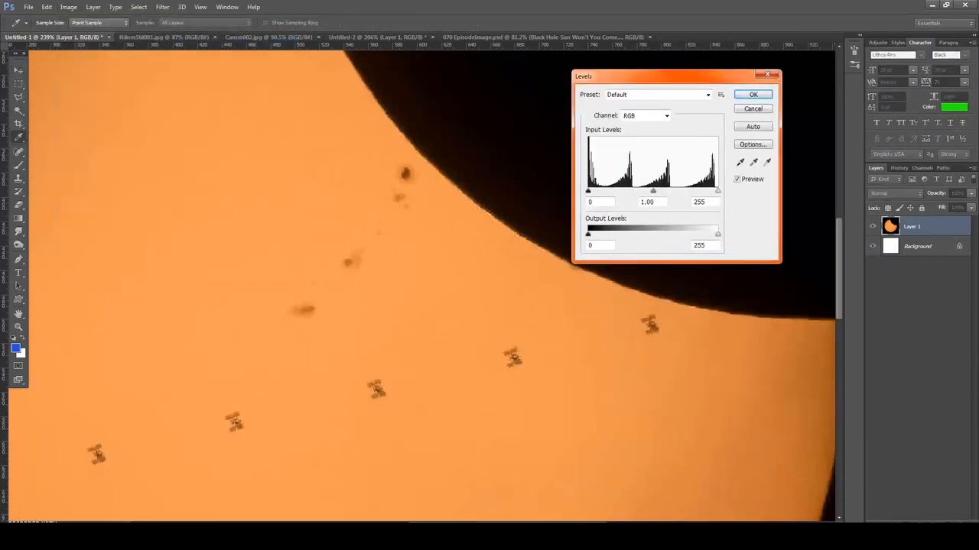
{"action": "left_click_drag", "start_coordinate": [588, 191], "coordinate": [704, 191]}
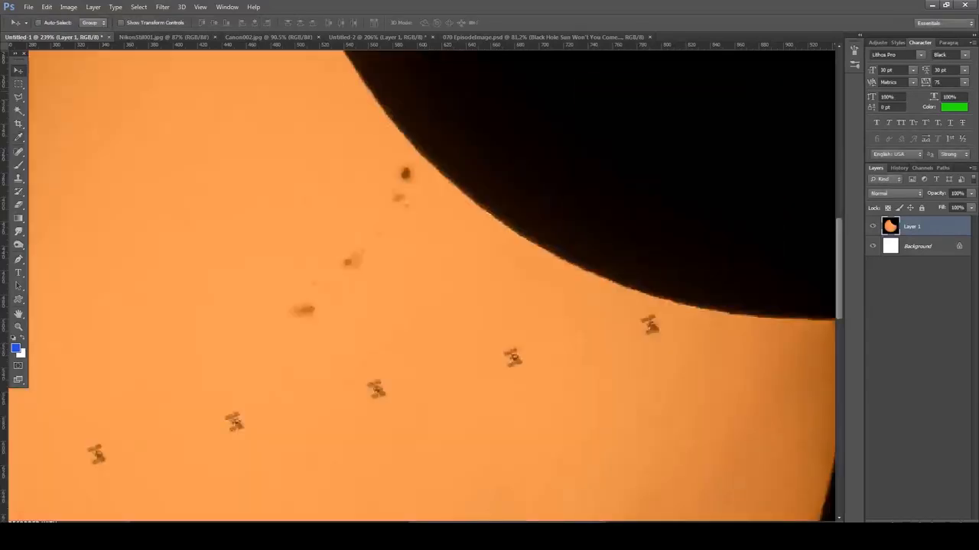
- Apply Levels to the spacecraft and Earth image in Untitled-2 with the white input level set to 2
{"action": "left_click", "coordinate": [379, 36]}
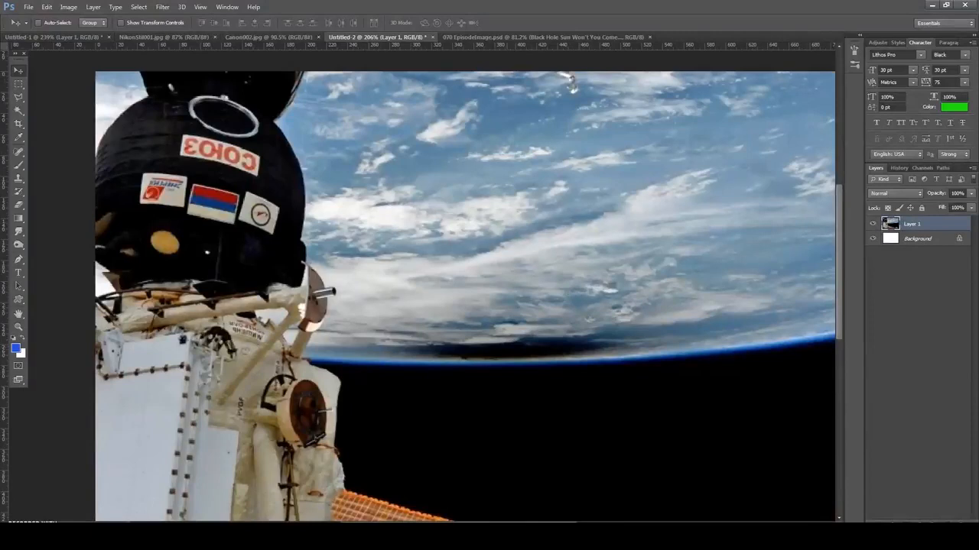
{"action": "left_click", "coordinate": [68, 7]}
{"action": "mouse_move", "coordinate": [84, 33]}
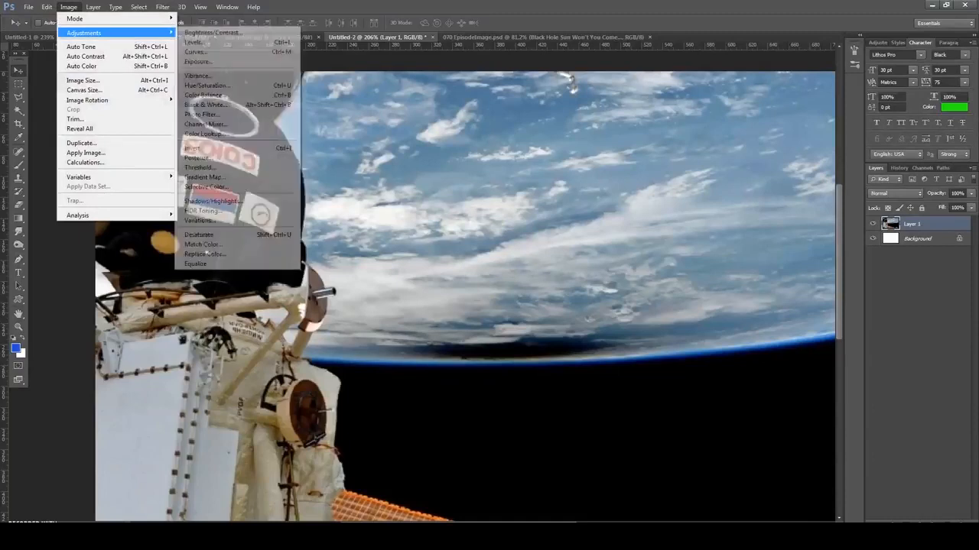
{"action": "left_click", "coordinate": [195, 42]}
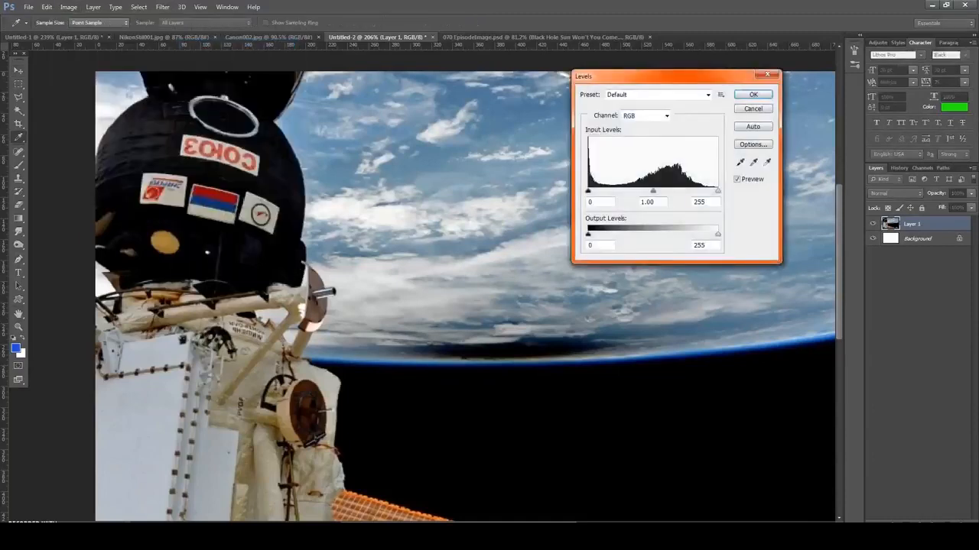
{"action": "left_click_drag", "start_coordinate": [657, 77], "coordinate": [714, 101]}
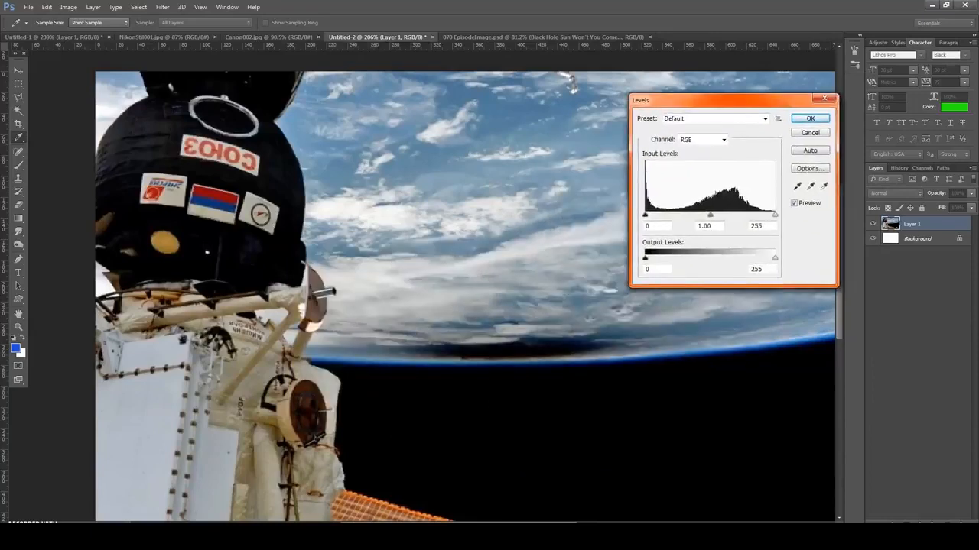
{"action": "left_click_drag", "start_coordinate": [775, 215], "coordinate": [645, 215]}
{"action": "left_click", "coordinate": [811, 118]}
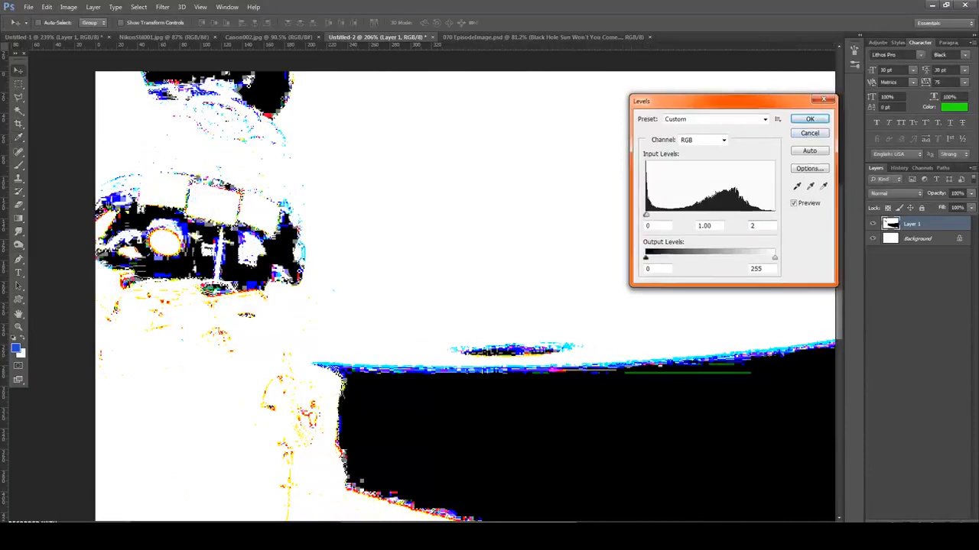
- Examine the black sky area and its edges along the horizon and spacecraft in the brightened image
{"action": "scroll", "coordinate": [634, 382], "scroll_direction": "down", "scroll_amount": 2}
{"action": "scroll", "coordinate": [634, 382], "scroll_direction": "up", "scroll_amount": 3}
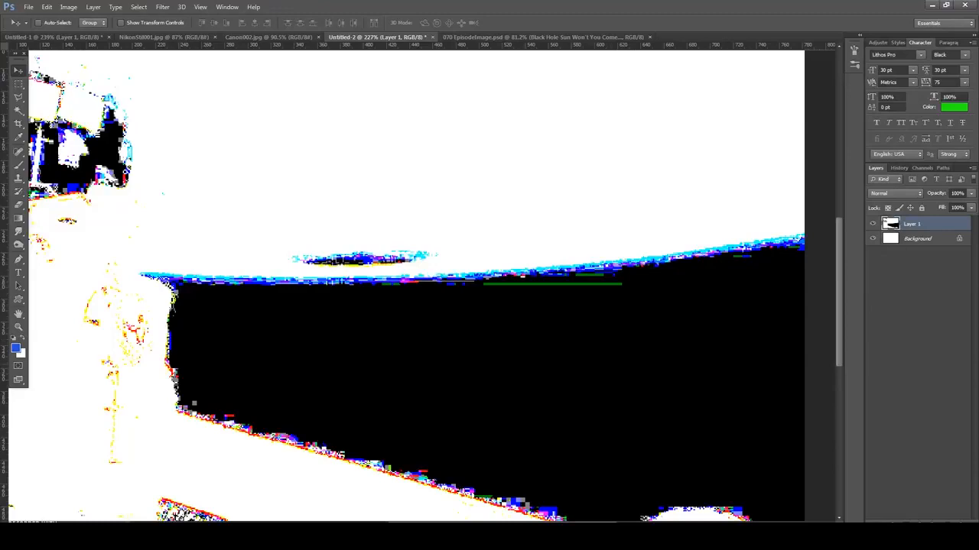
{"action": "scroll", "coordinate": [416, 287], "scroll_direction": "down", "scroll_amount": 5}
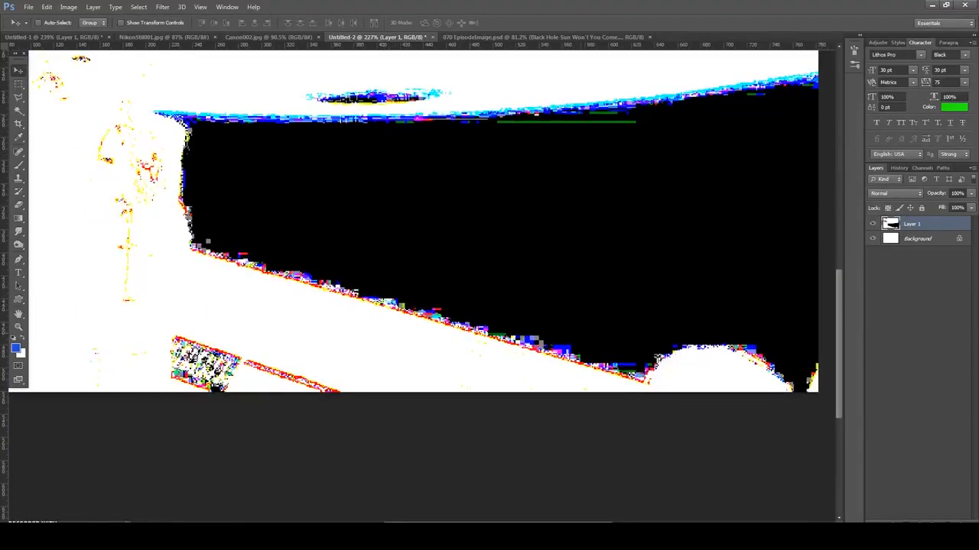
{"action": "scroll", "coordinate": [593, 348], "scroll_direction": "up", "scroll_amount": 6}
{"action": "scroll", "coordinate": [592, 348], "scroll_direction": "down", "scroll_amount": 7}
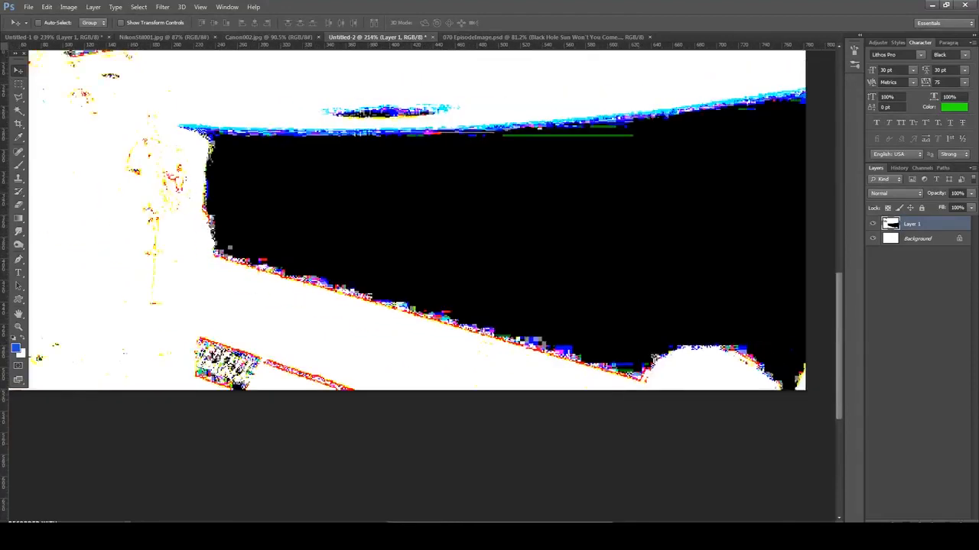
- Compare the whole spacecraft and Earth image in Untitled-2 without and with its Levels adjustment
{"action": "scroll", "coordinate": [540, 348], "scroll_direction": "down", "scroll_amount": 2}
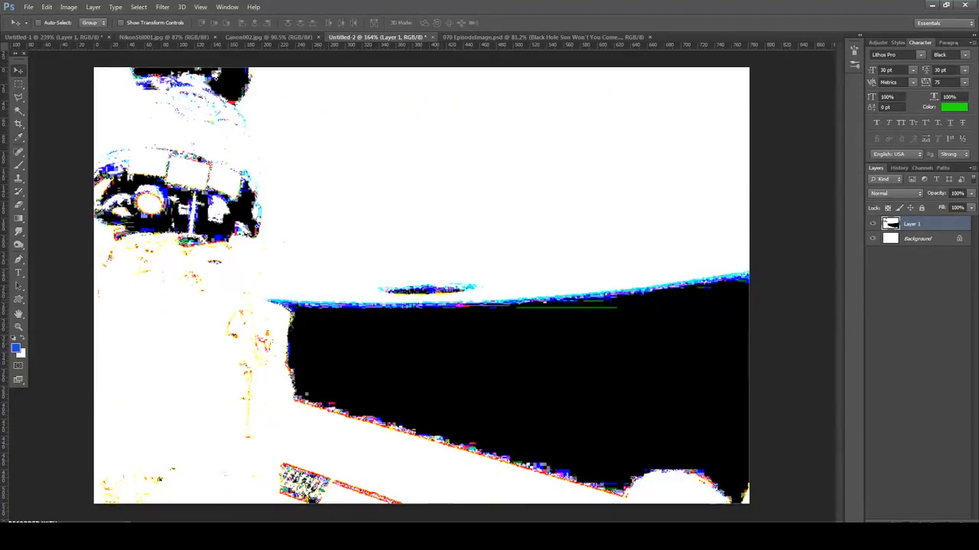
{"action": "key", "text": "ctrl+z"}
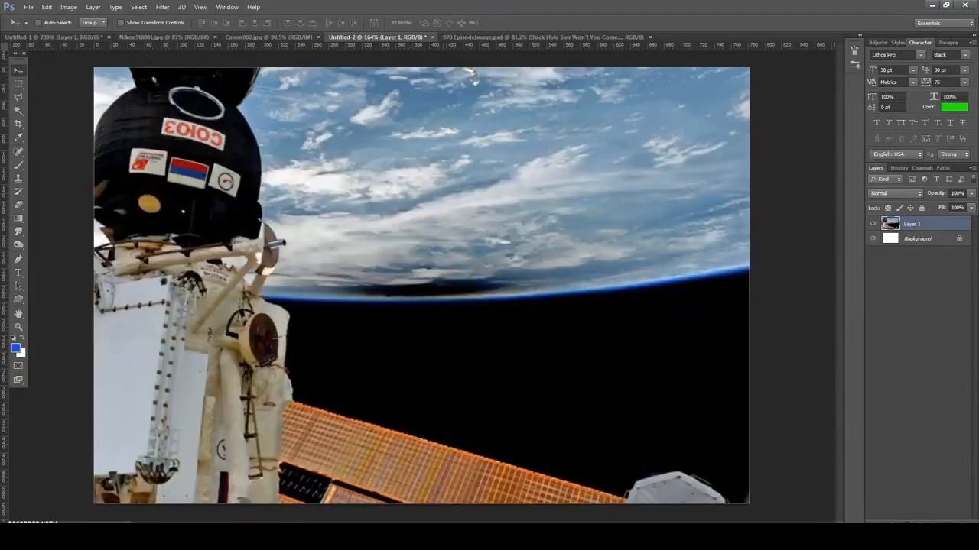
{"action": "key", "text": "ctrl+z"}
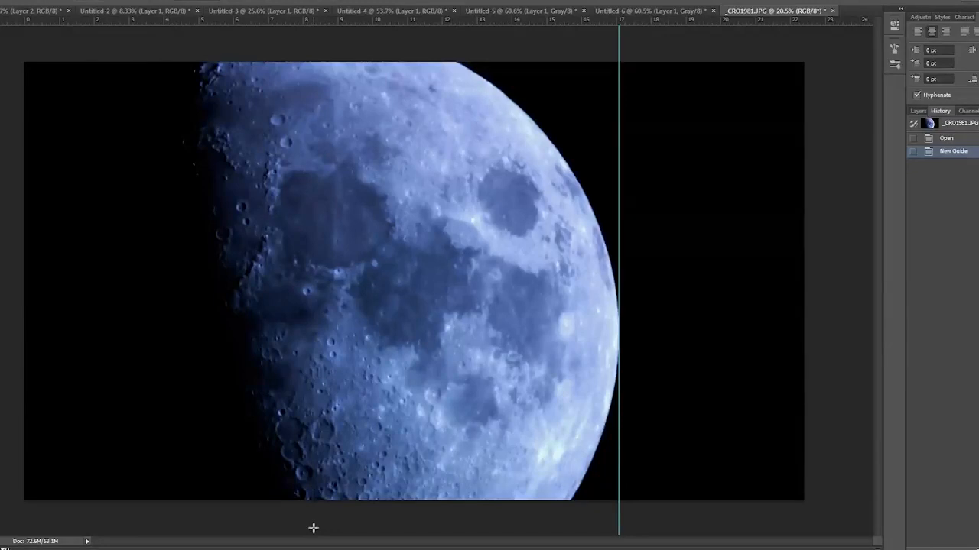
- Invert the colours of the moon photo _CRO1981.JPG
{"action": "left_click", "coordinate": [15, 0]}
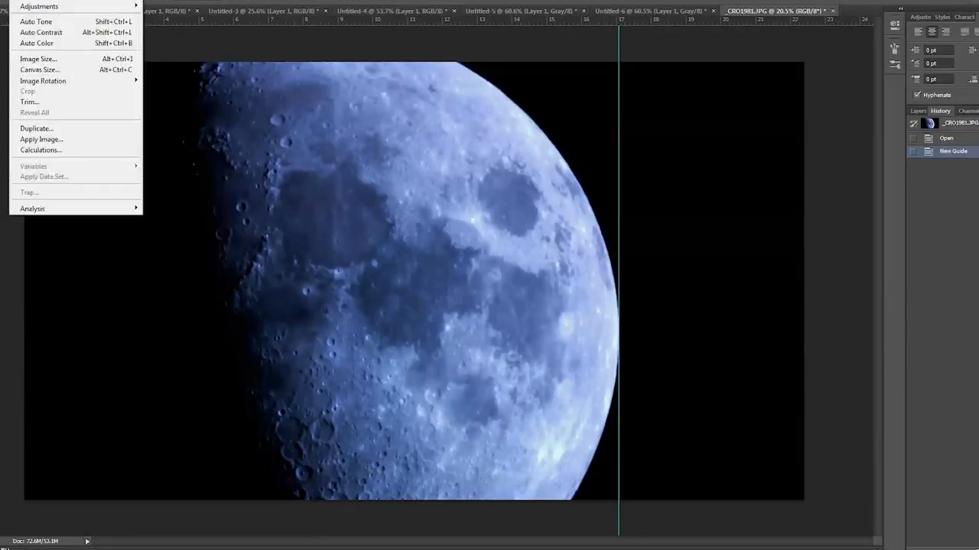
{"action": "mouse_move", "coordinate": [38, 6]}
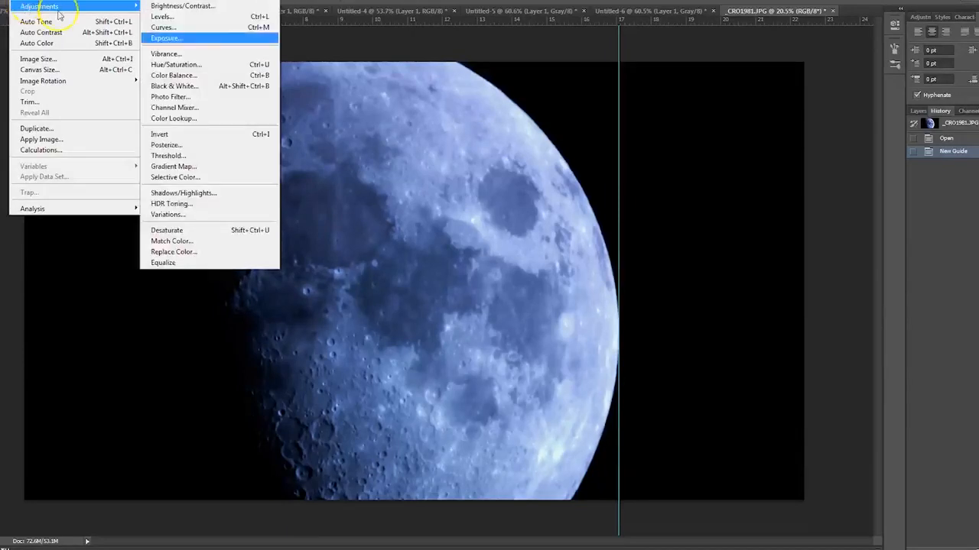
{"action": "left_click", "coordinate": [179, 133]}
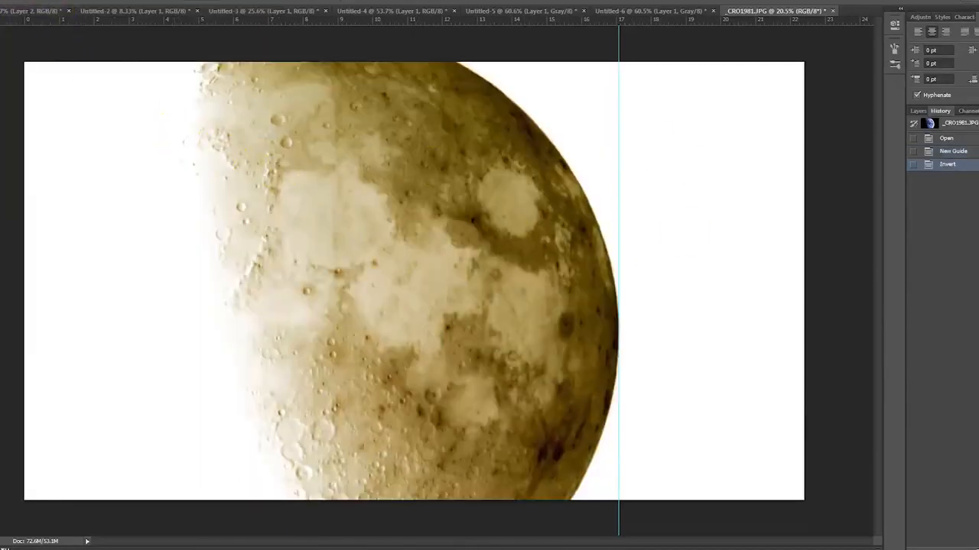
- Apply Levels to the inverted moon photo with the RGB black input level set to 253
{"action": "left_click", "coordinate": [15, 1]}
{"action": "mouse_move", "coordinate": [38, 6]}
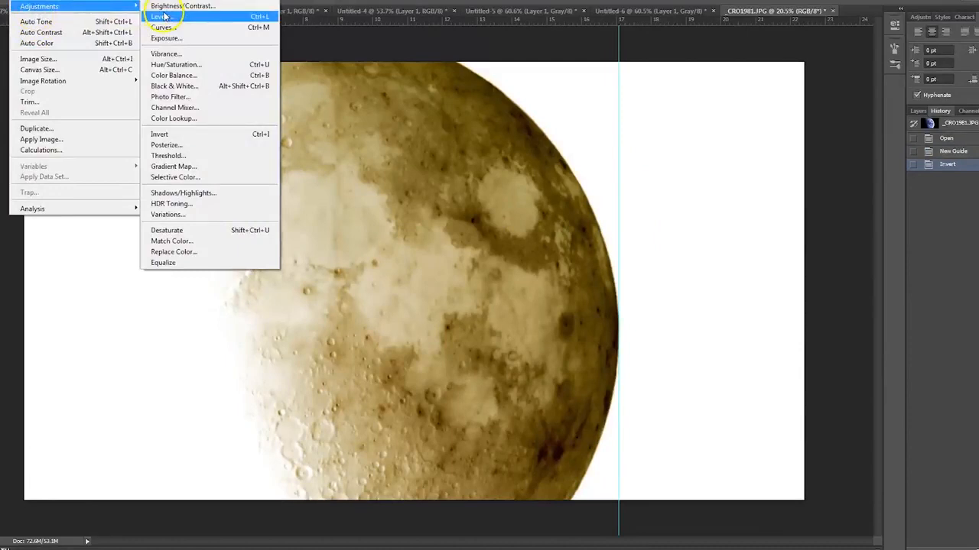
{"action": "left_click", "coordinate": [161, 16]}
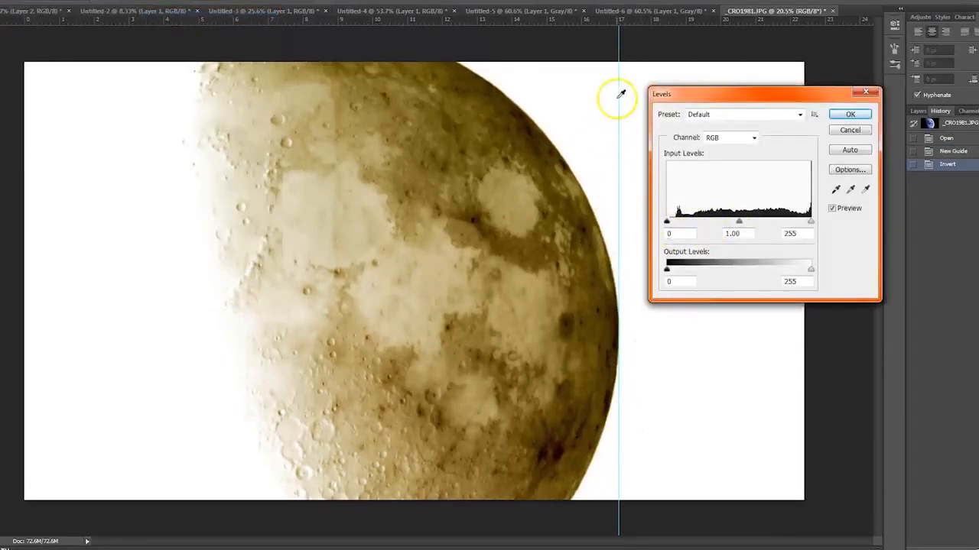
{"action": "left_click_drag", "start_coordinate": [668, 222], "coordinate": [899, 222]}
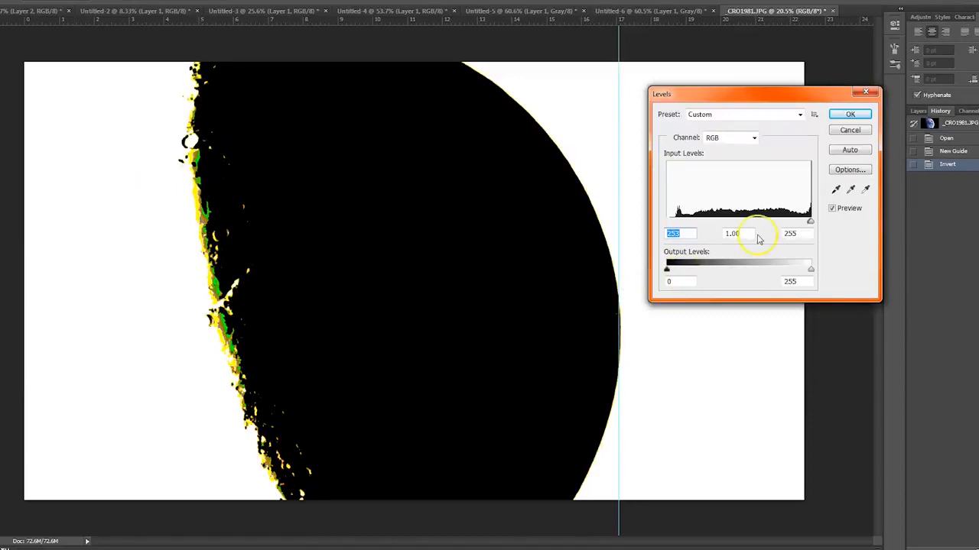
{"action": "mouse_move", "coordinate": [811, 223]}
{"action": "left_mouse_down"}
{"action": "mouse_move", "coordinate": [692, 226]}
{"action": "mouse_move", "coordinate": [810, 221]}
{"action": "left_mouse_up"}
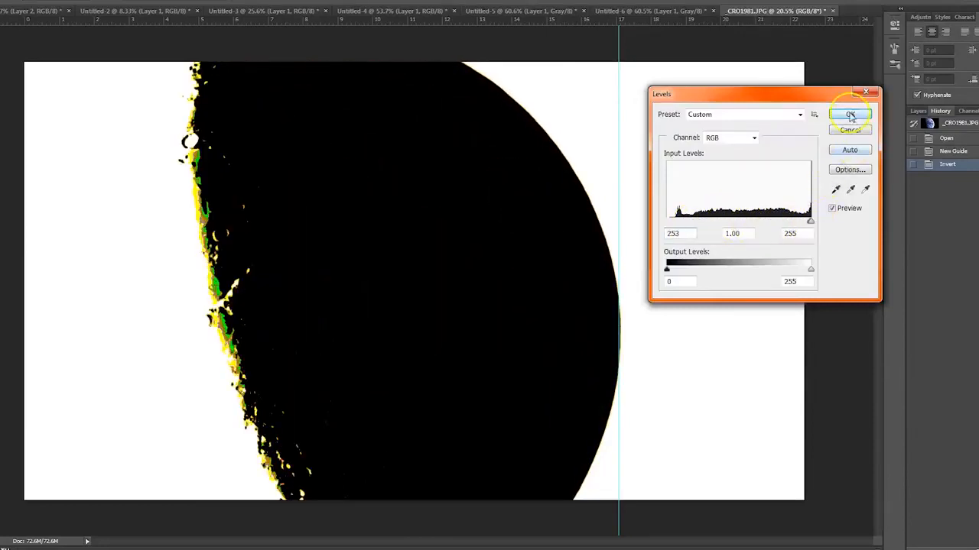
{"action": "left_click", "coordinate": [851, 114]}
- Compare the pasted, inverted and Levels history states of the planet image in Untitled-2, and glance at its copy in Untitled-1
{"action": "left_click", "coordinate": [136, 12]}
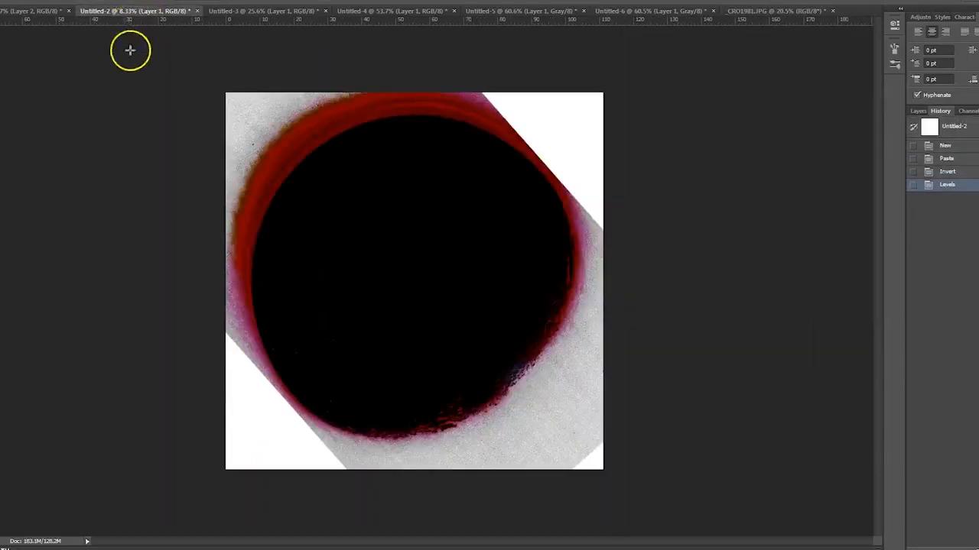
{"action": "left_click", "coordinate": [948, 159]}
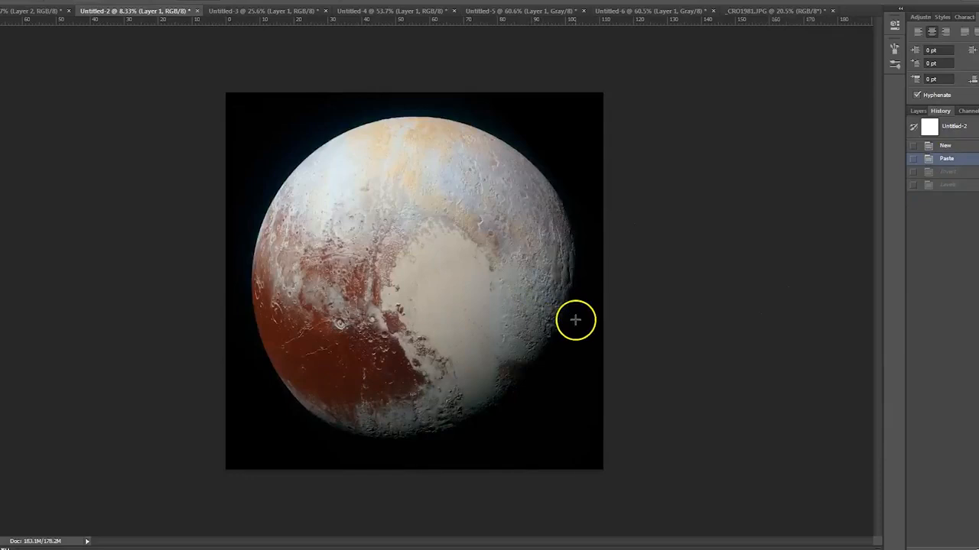
{"action": "left_click", "coordinate": [952, 172]}
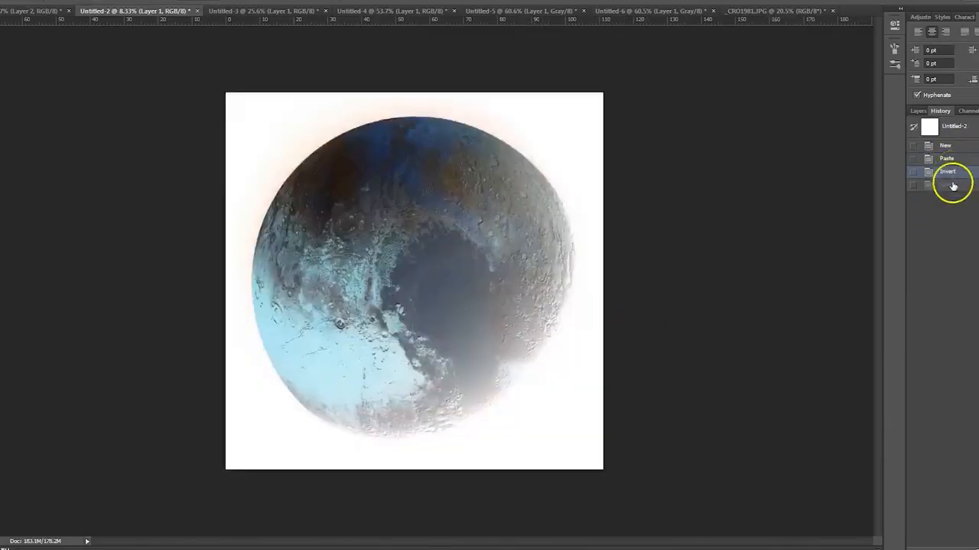
{"action": "left_click", "coordinate": [948, 184]}
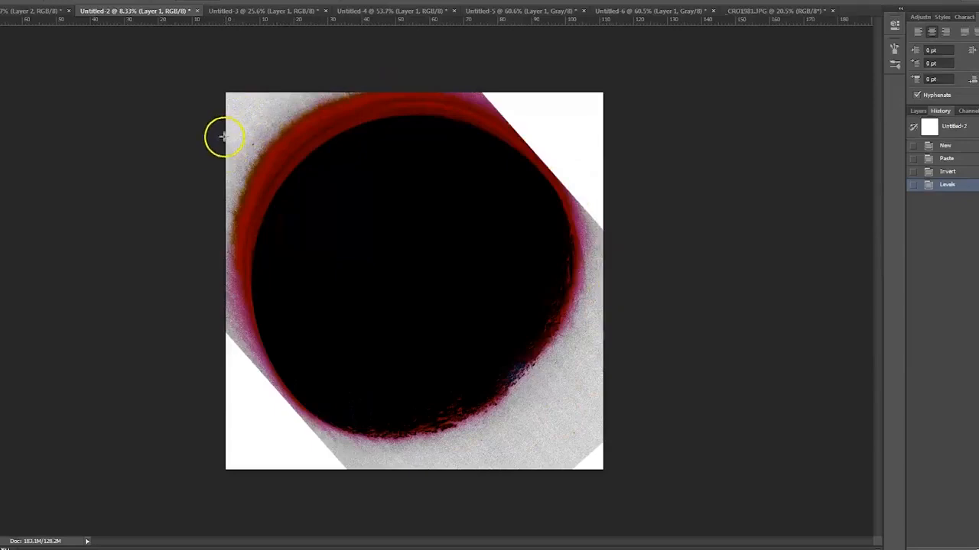
{"action": "left_click", "coordinate": [947, 159]}
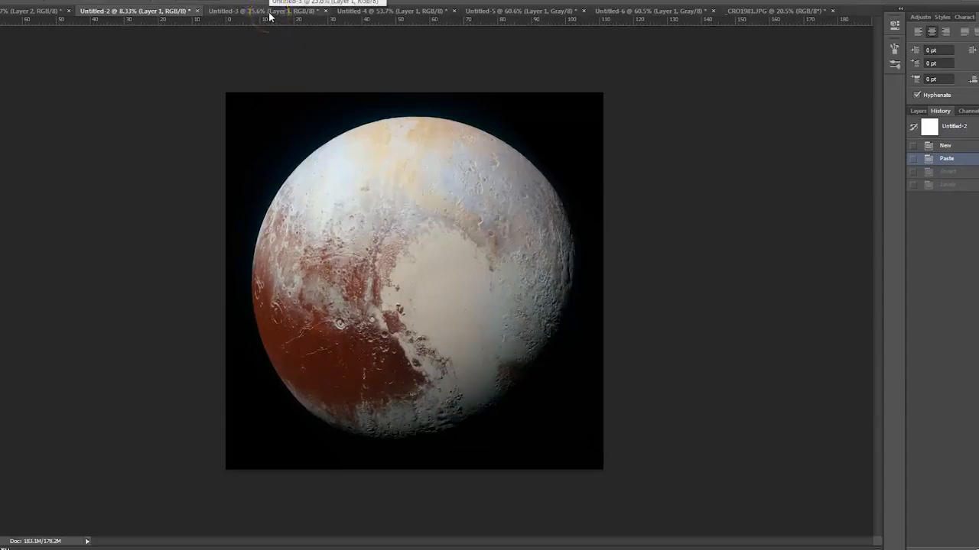
{"action": "left_click", "coordinate": [30, 11]}
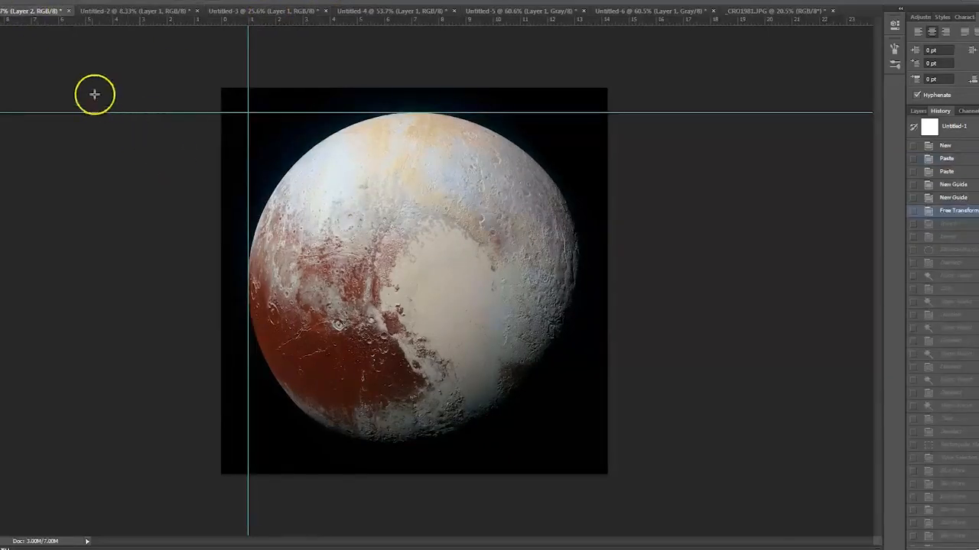
{"action": "left_click", "coordinate": [131, 12]}
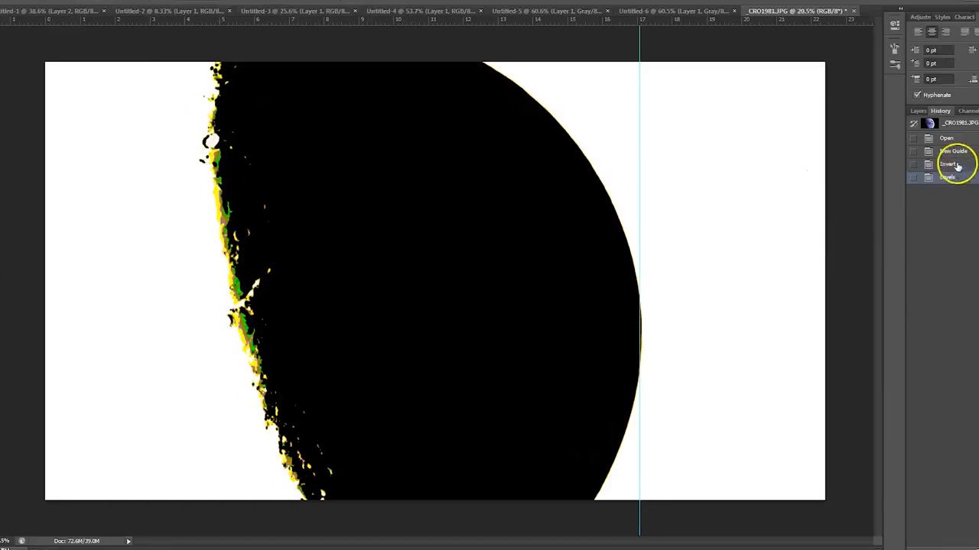
- Return the moon photo _CRO1981.JPG to its Open history state and examine the craters along the shadow edge up close
{"action": "left_click", "coordinate": [951, 139]}
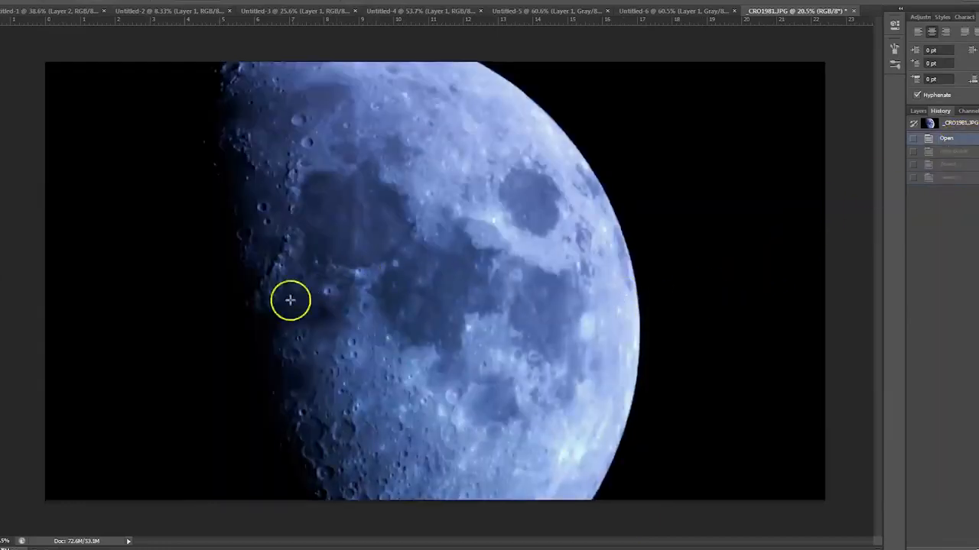
{"action": "scroll", "coordinate": [277, 320], "scroll_direction": "up", "scroll_amount": 5}
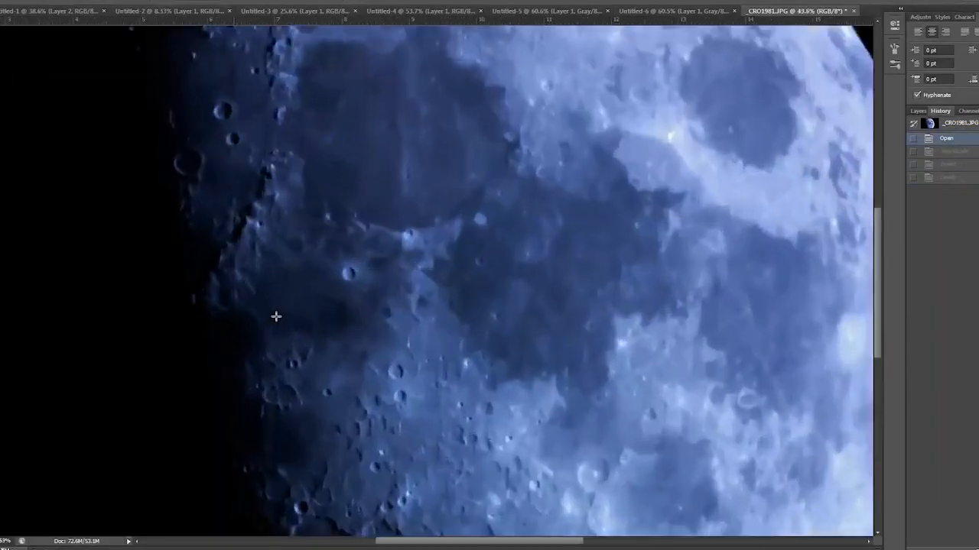
{"action": "scroll", "coordinate": [277, 316], "scroll_direction": "up", "scroll_amount": 3}
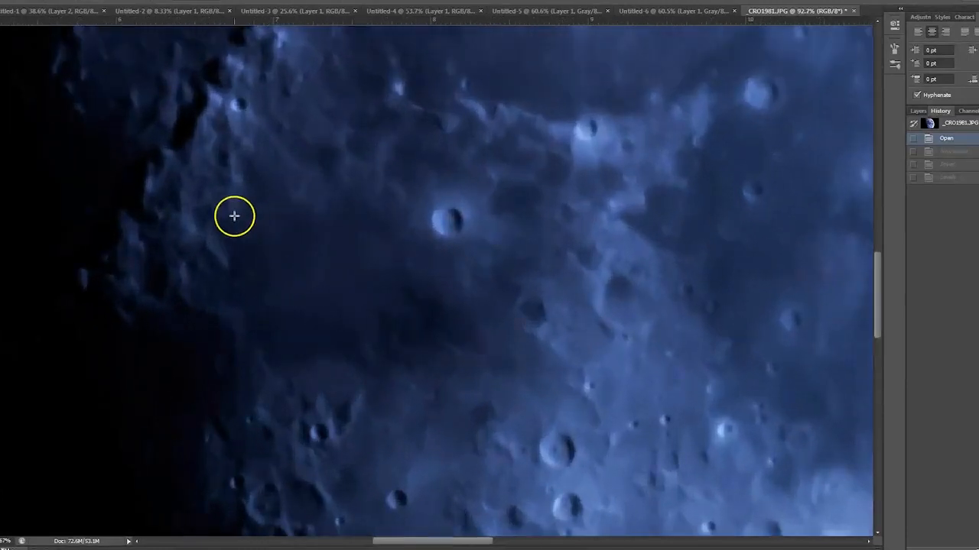
{"action": "left_click_drag", "start_coordinate": [248, 244], "coordinate": [386, 454]}
{"action": "left_click_drag", "start_coordinate": [285, 236], "coordinate": [337, 335]}
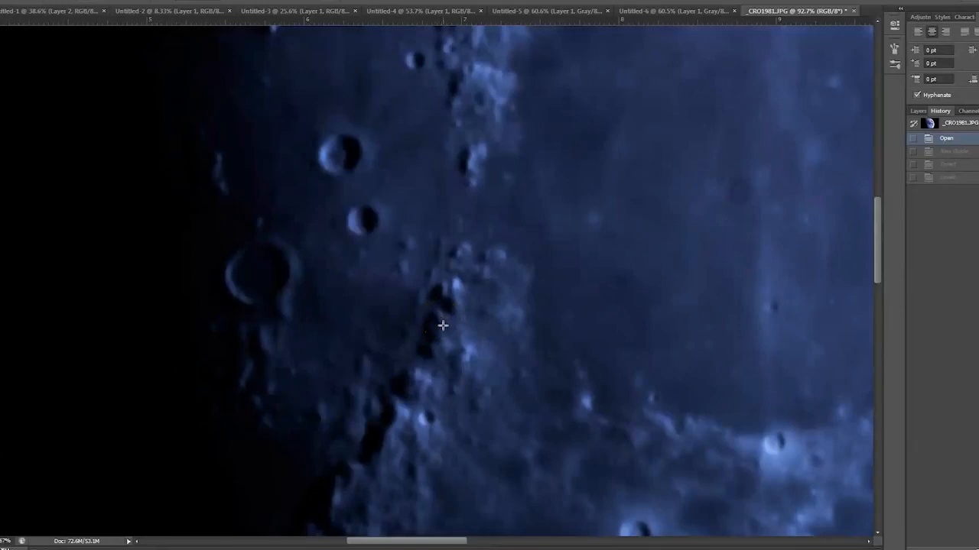
{"action": "left_click_drag", "start_coordinate": [415, 319], "coordinate": [452, 325]}
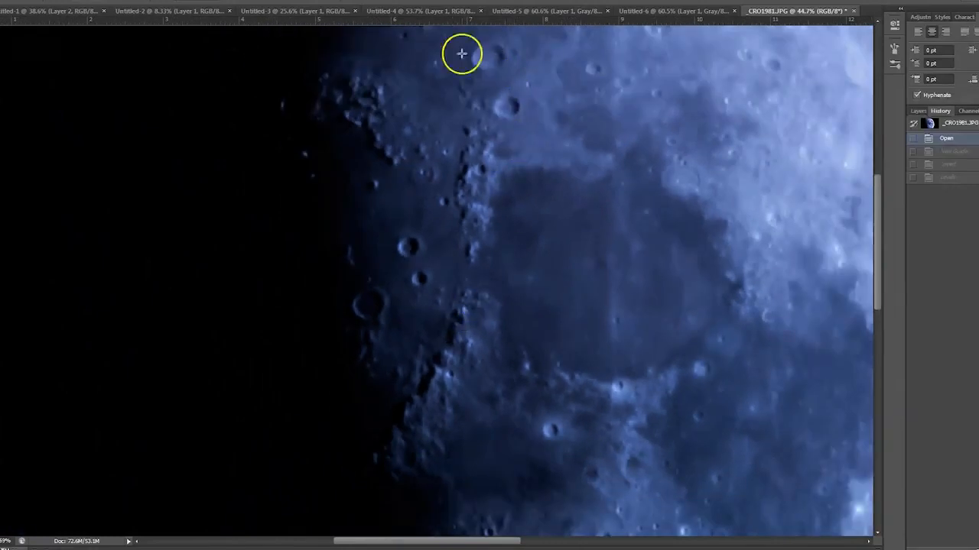
- Step the asteroid image in Untitled-5 through its Brightness/Contrast, Invert and Levels history states and inspect the outline up close
{"action": "left_click", "coordinate": [430, 10]}
{"action": "left_click", "coordinate": [535, 10]}
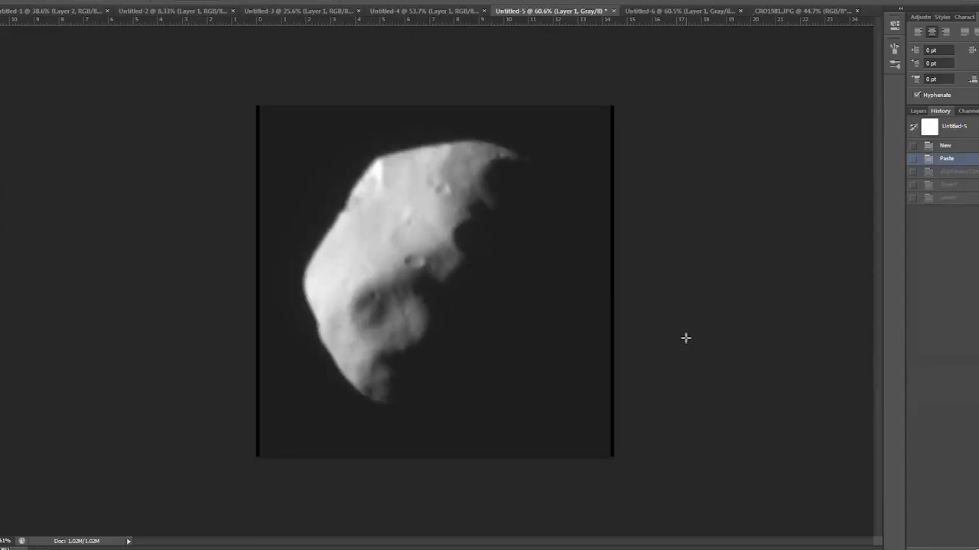
{"action": "left_click", "coordinate": [969, 177]}
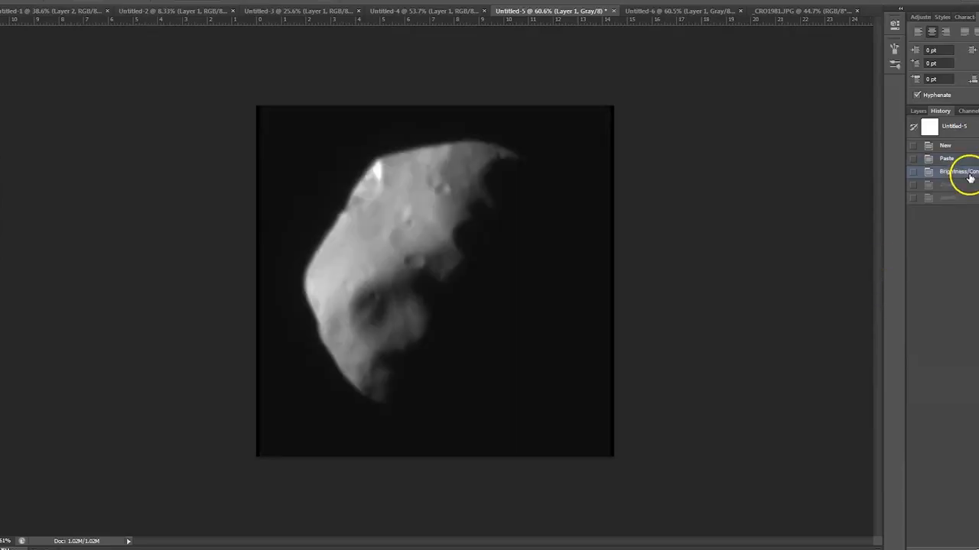
{"action": "left_click", "coordinate": [963, 185]}
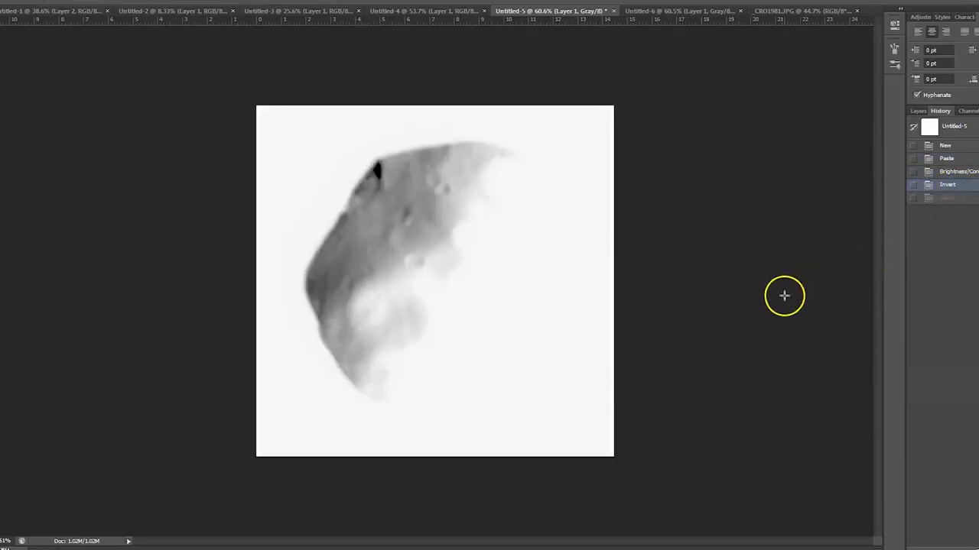
{"action": "left_click", "coordinate": [946, 198]}
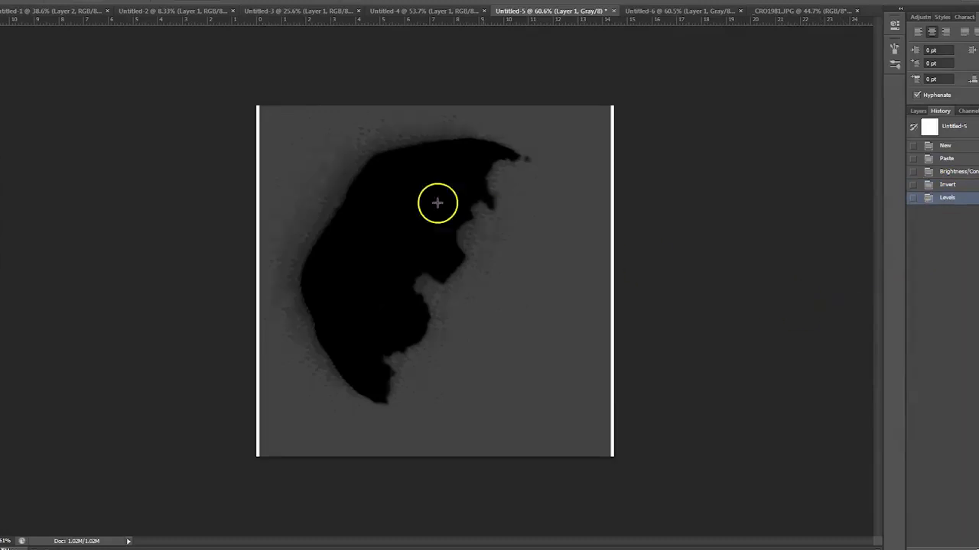
{"action": "scroll", "coordinate": [312, 195], "scroll_direction": "up", "scroll_amount": 3}
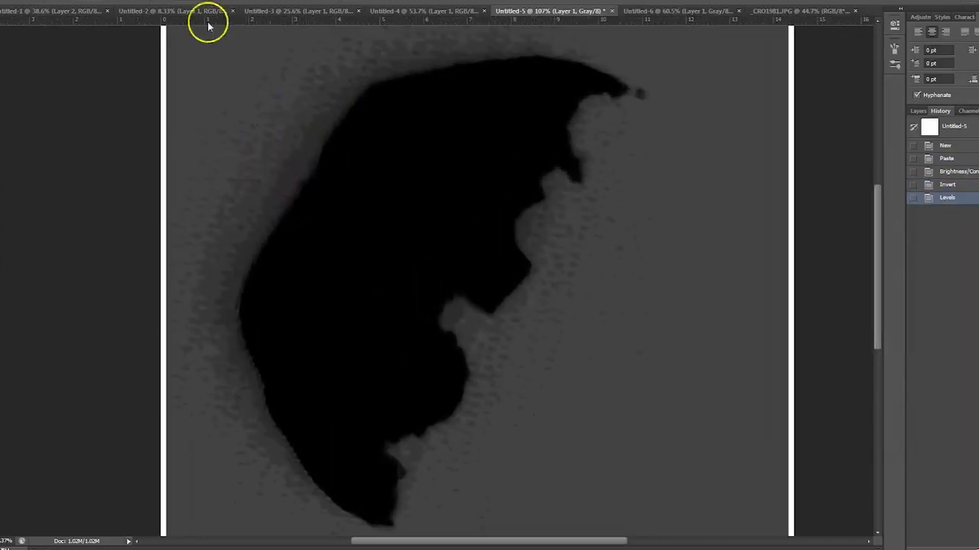
- Show the Levels history state of the Untitled-6 image and inspect the pixels along the globe's curved edge up close
{"action": "left_click", "coordinate": [279, 13]}
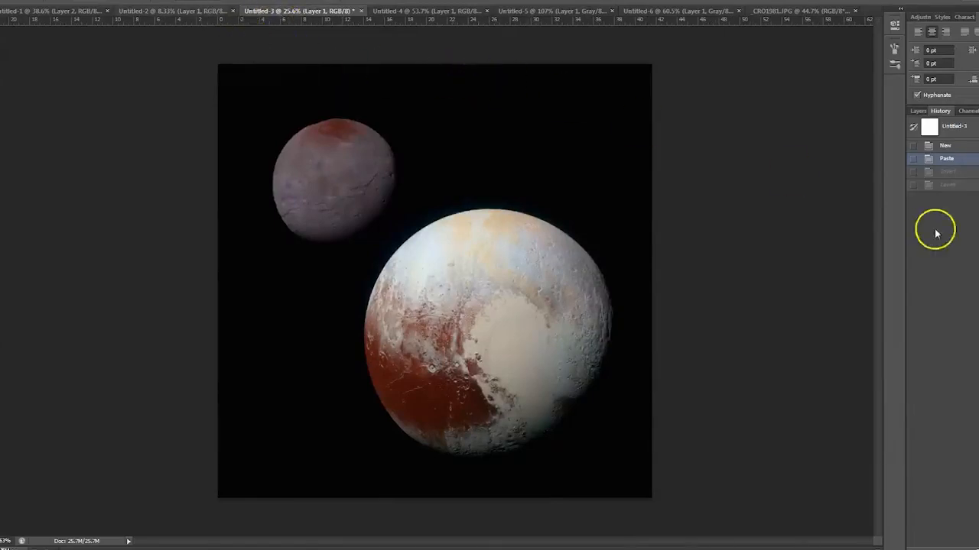
{"action": "left_click", "coordinate": [690, 13]}
{"action": "left_click", "coordinate": [955, 182]}
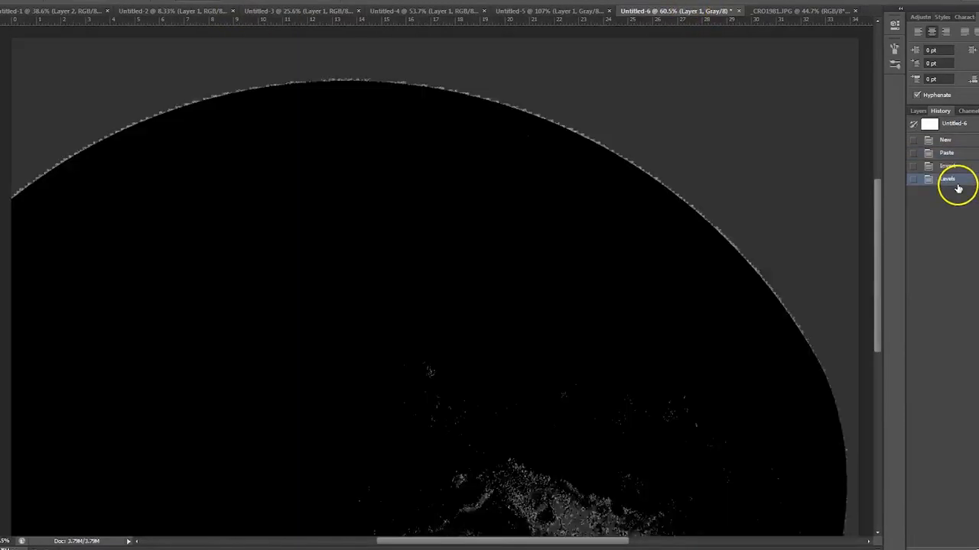
{"action": "scroll", "coordinate": [566, 111], "scroll_direction": "up", "scroll_amount": 4}
{"action": "scroll", "coordinate": [555, 140], "scroll_direction": "up", "scroll_amount": 1}
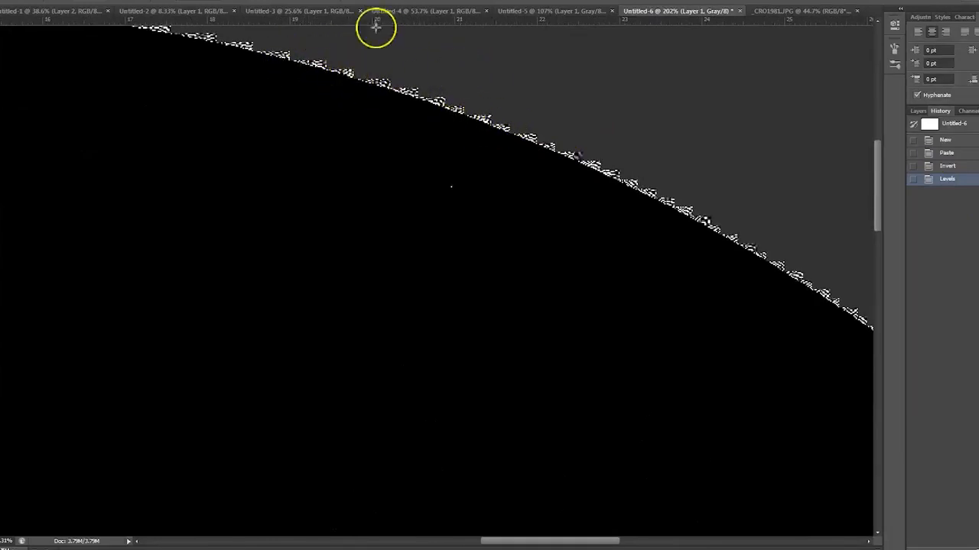
- Glance at the Untitled-4 image, and compare the asteroid in Untitled-5 between its Paste and Levels history states
{"action": "left_click", "coordinate": [413, 12]}
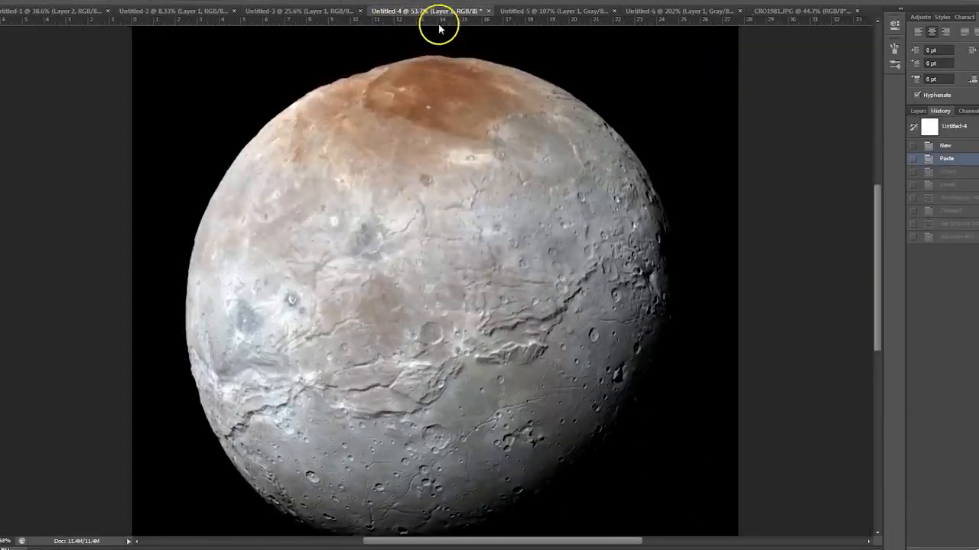
{"action": "left_click", "coordinate": [549, 13]}
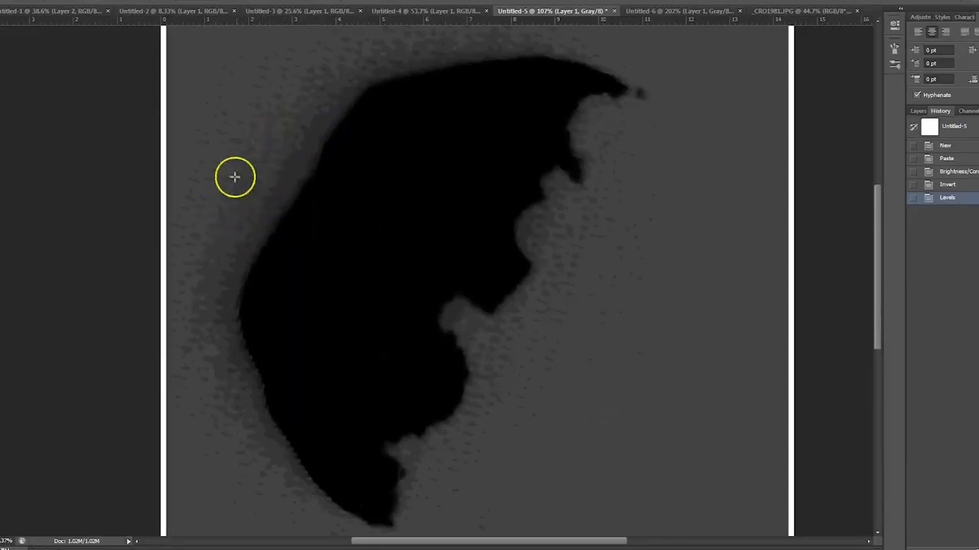
{"action": "left_click", "coordinate": [965, 158]}
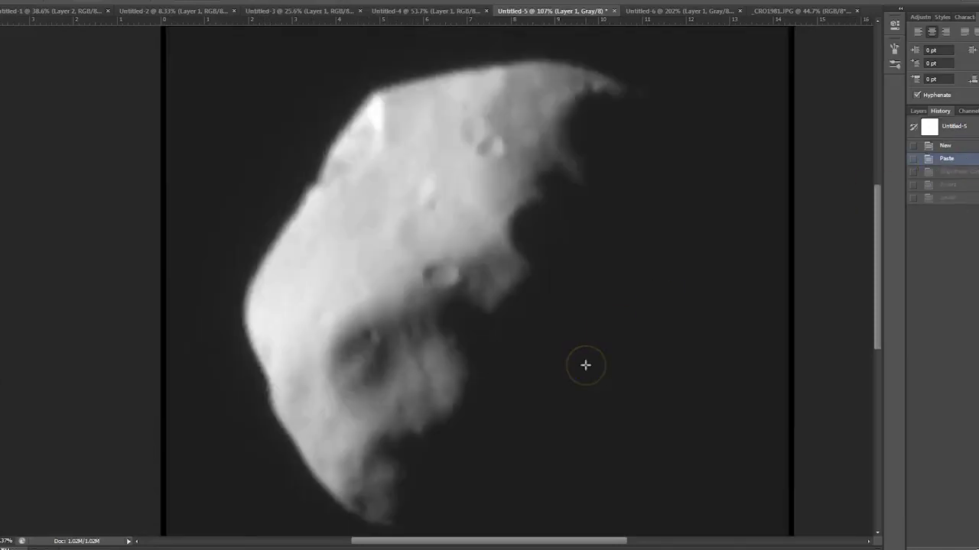
{"action": "left_click", "coordinate": [945, 197]}
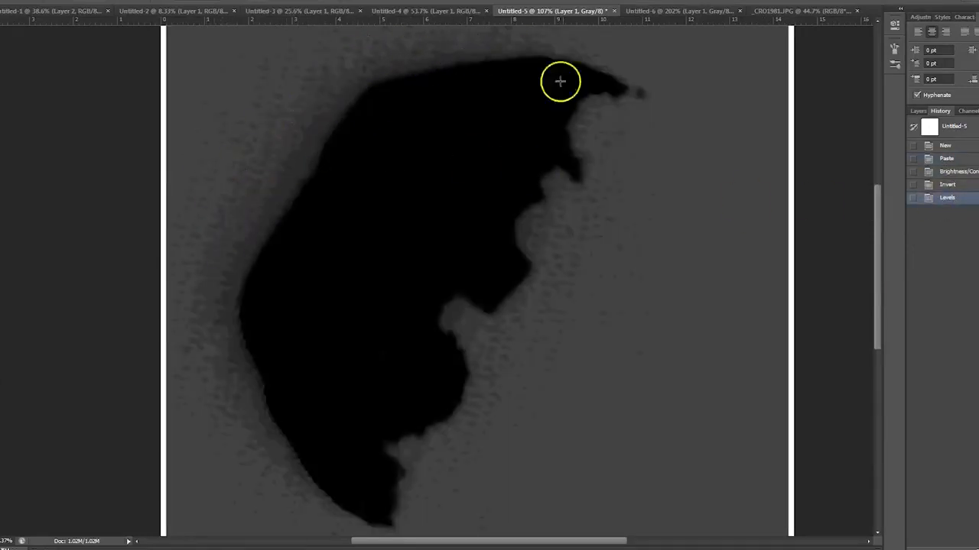
{"action": "left_click", "coordinate": [948, 158]}
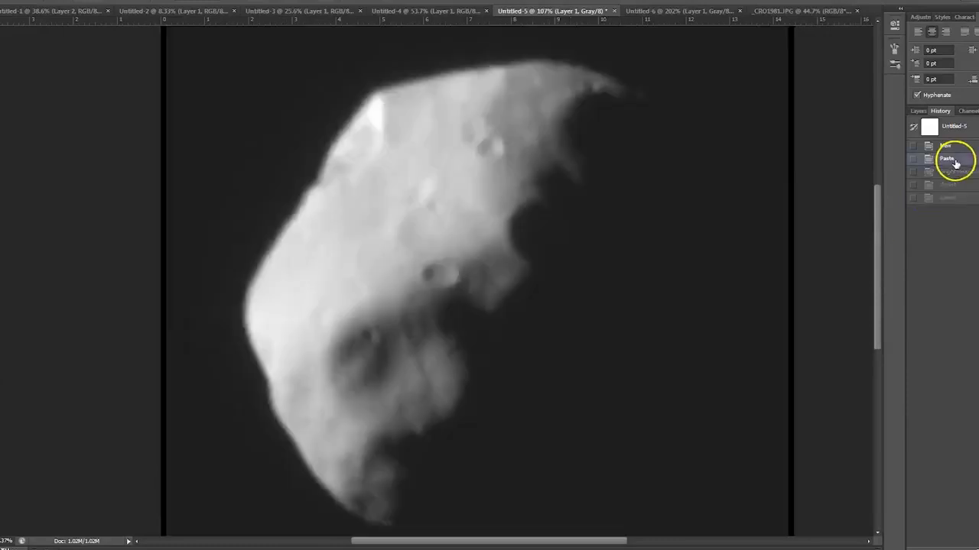
- Glance through the Untitled-6, Untitled-5 and _CRO1981.JPG images, and step the planet image in Untitled-2 to its Invert history state
{"action": "left_click", "coordinate": [677, 11]}
{"action": "left_click", "coordinate": [508, 11]}
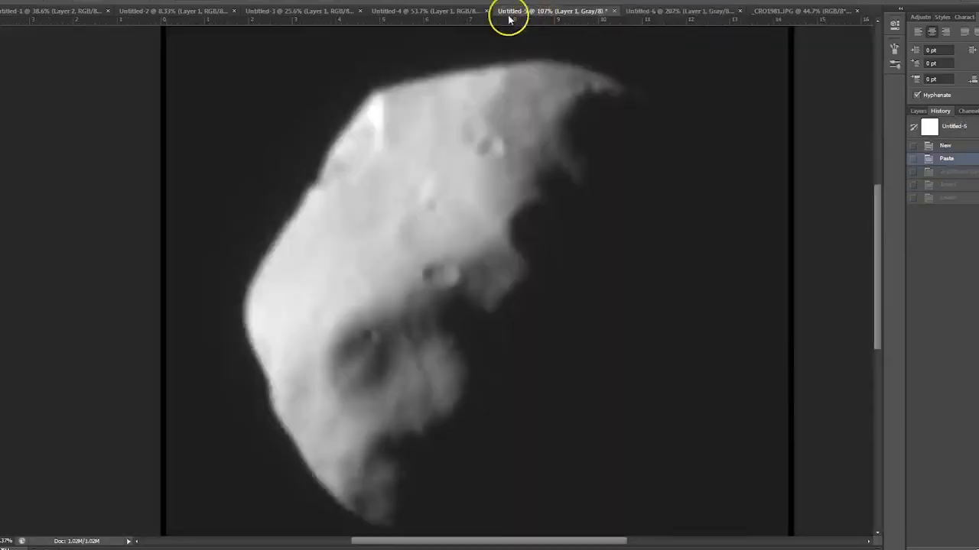
{"action": "left_click", "coordinate": [791, 11]}
{"action": "left_click", "coordinate": [218, 10]}
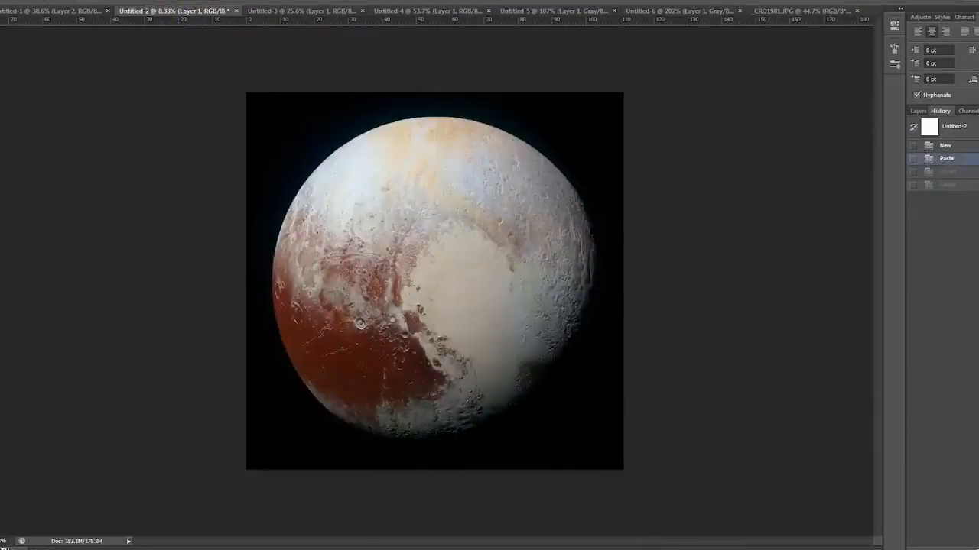
{"action": "left_click", "coordinate": [970, 172]}
- Show the Levels history state of the planet image in Untitled-1 and inspect the red band around its rim up close
{"action": "left_click", "coordinate": [65, 10]}
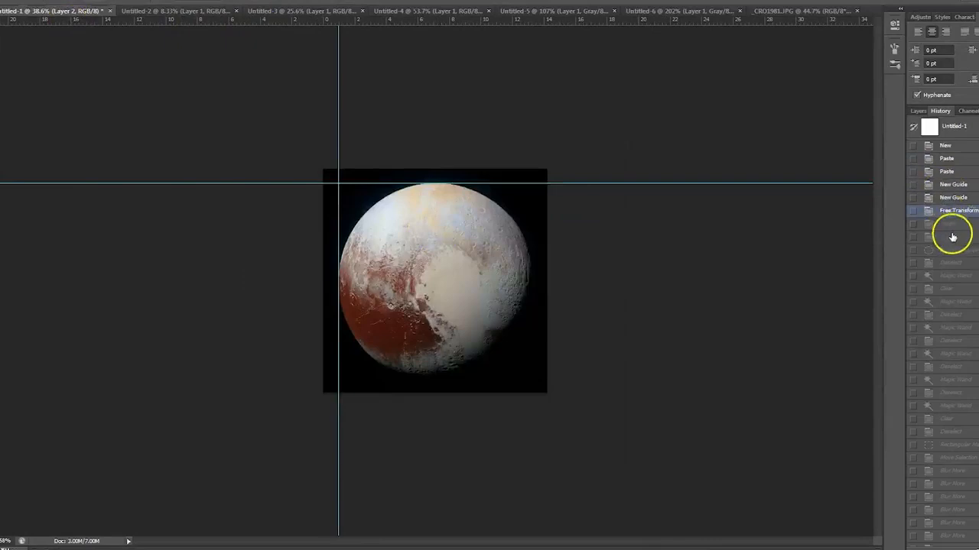
{"action": "left_click", "coordinate": [952, 238]}
{"action": "scroll", "coordinate": [555, 179], "scroll_direction": "up", "scroll_amount": 4}
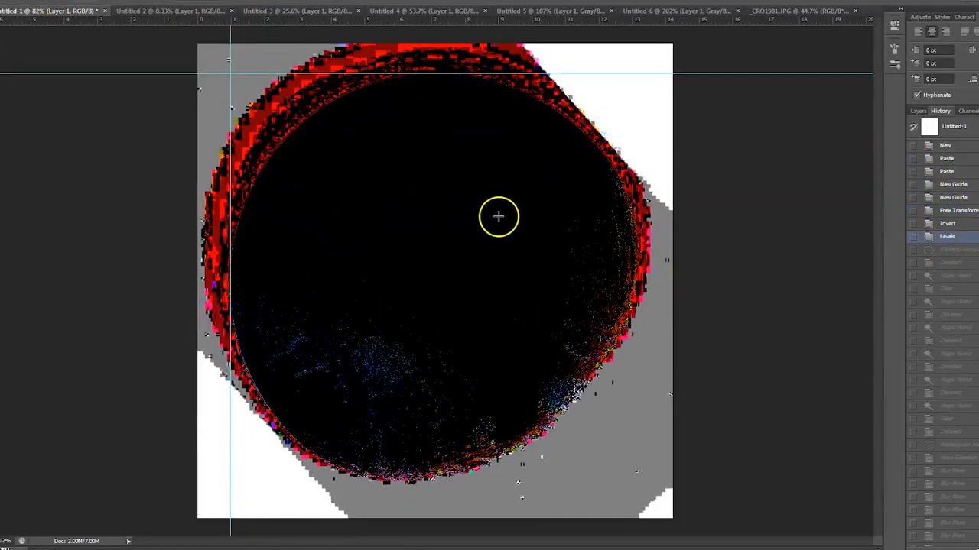
{"action": "scroll", "coordinate": [505, 243], "scroll_direction": "up", "scroll_amount": 2}
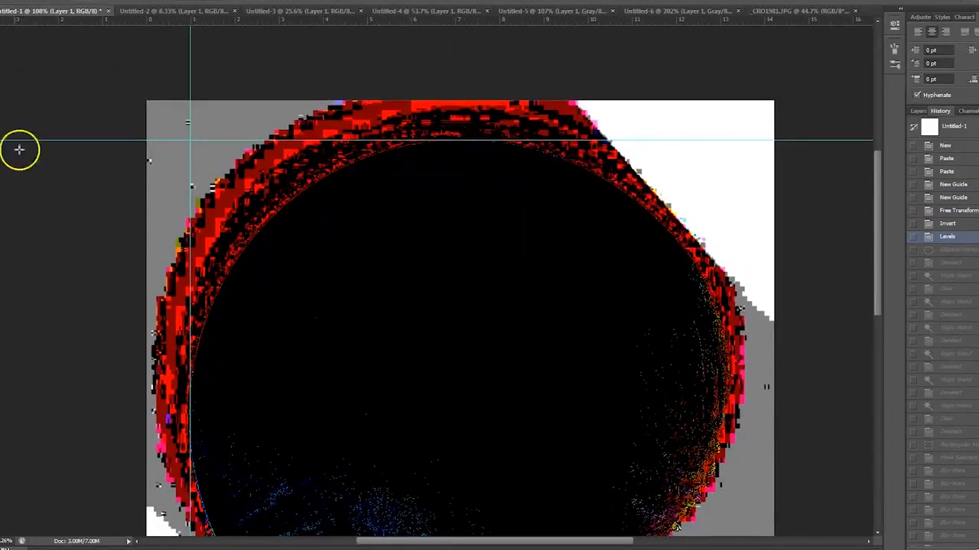
- Erase part of the red band on the planet's upper-left rim and the grey area outside it using Magic Wand selections
{"action": "left_click", "coordinate": [240, 188]}
{"action": "key", "text": "Delete"}
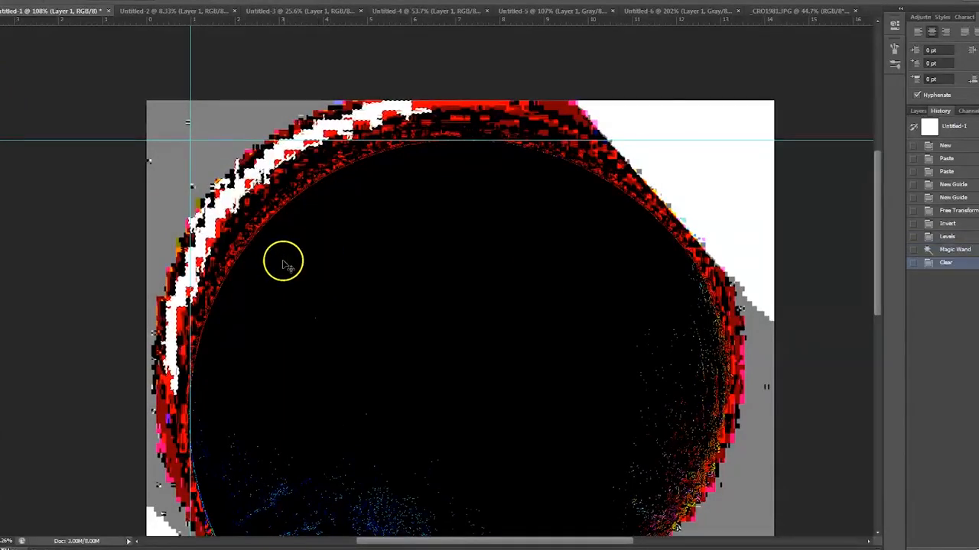
{"action": "key", "text": "ctrl+d"}
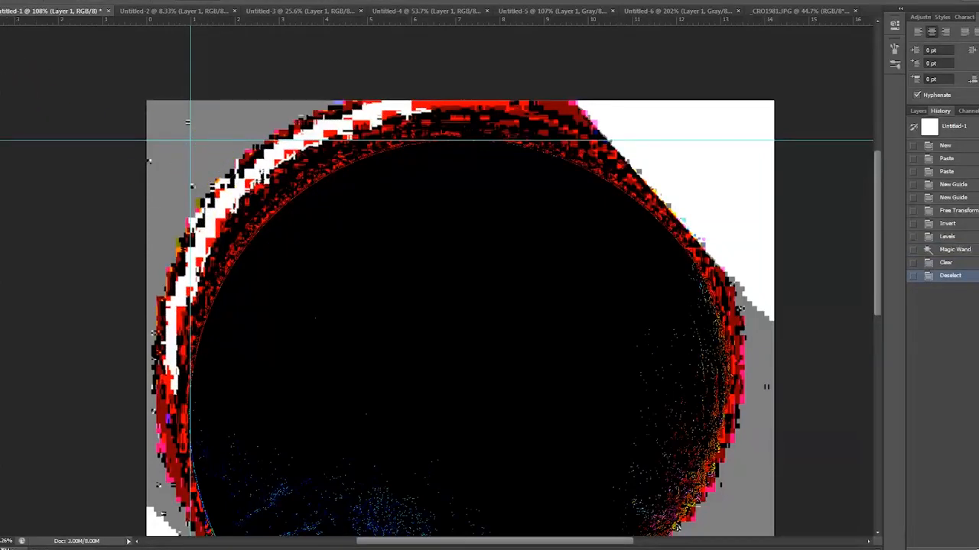
{"action": "left_click", "coordinate": [209, 156]}
{"action": "key", "text": "Delete"}
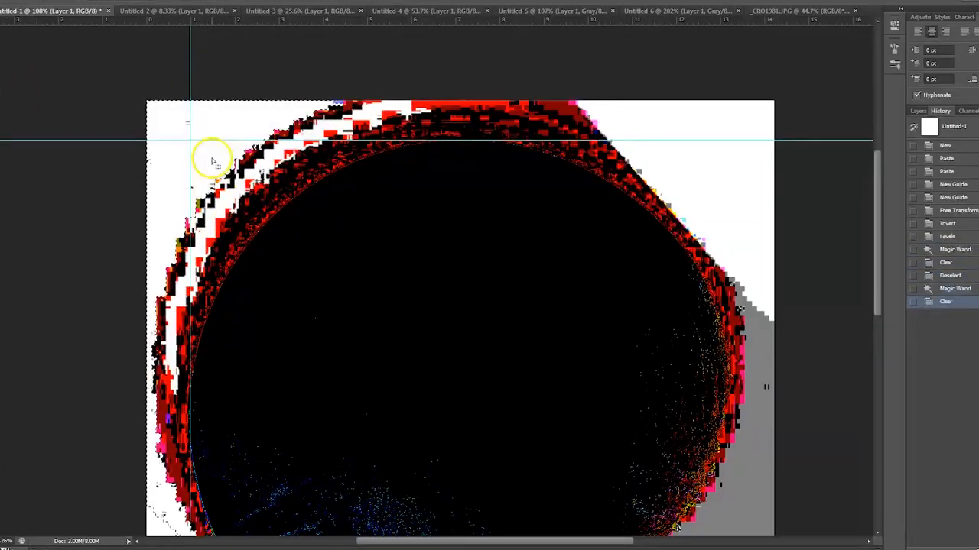
{"action": "key", "text": "ctrl+d"}
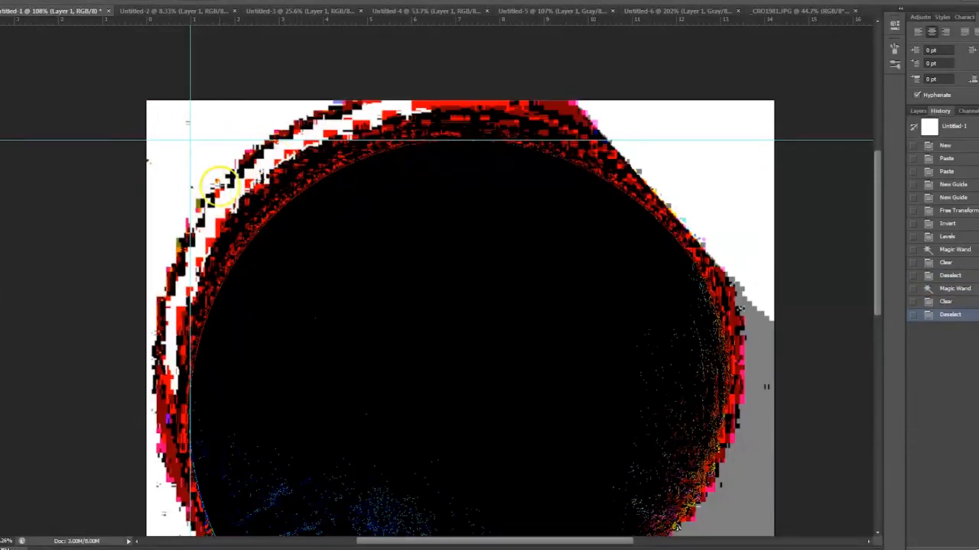
- Blur a rectangular selection over the planet's upper-left rim with repeated Blur More passes, and replace the selection with a tiny one
{"action": "left_click_drag", "start_coordinate": [302, 243], "coordinate": [314, 260]}
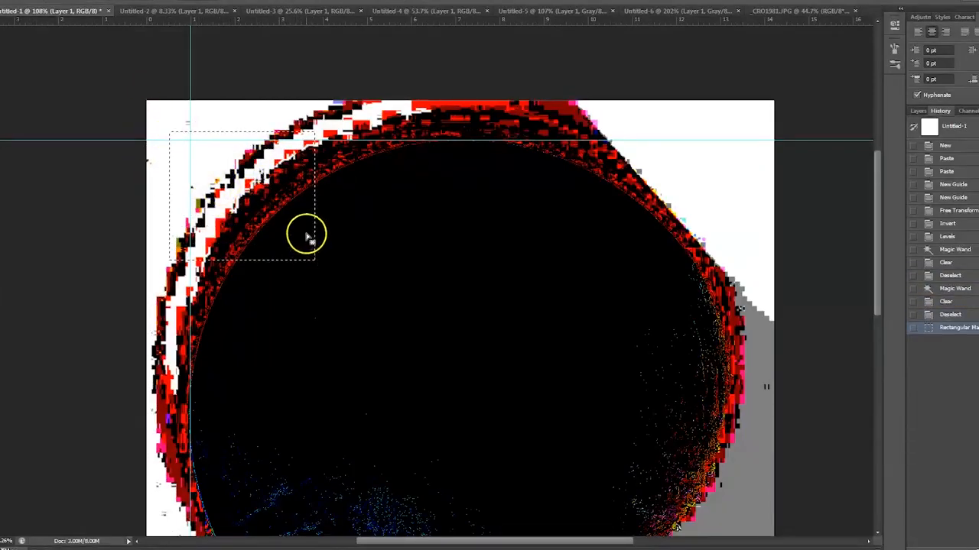
{"action": "left_click", "coordinate": [122, 0]}
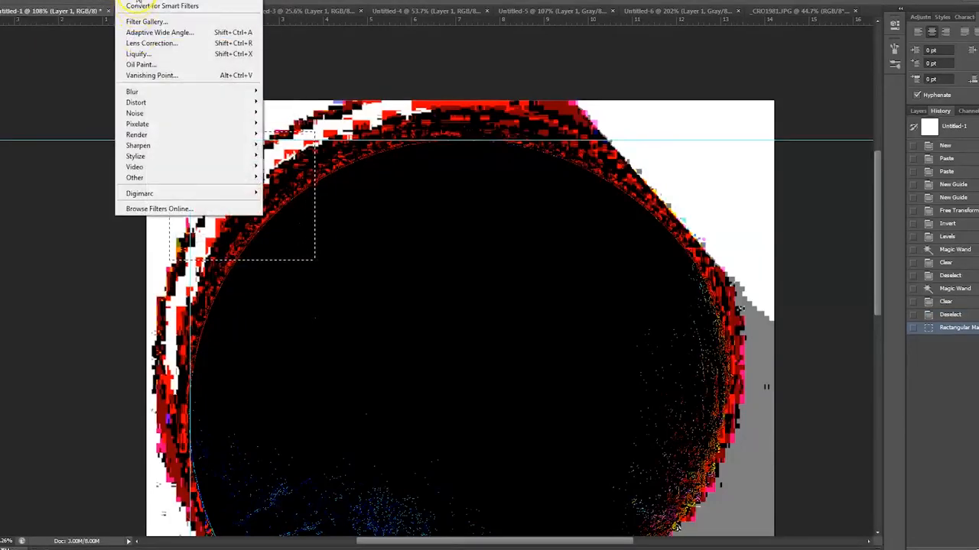
{"action": "mouse_move", "coordinate": [191, 92]}
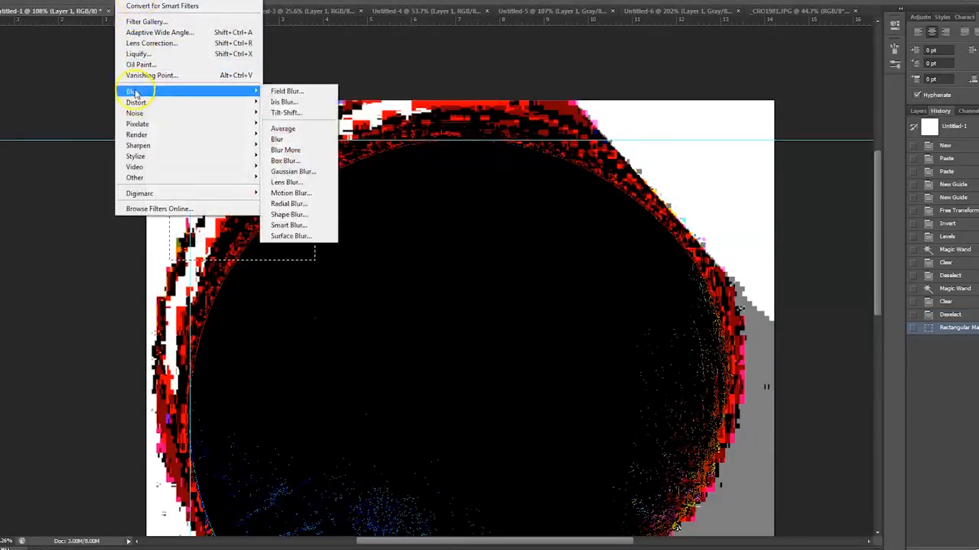
{"action": "left_click", "coordinate": [301, 151]}
{"action": "key", "text": "ctrl+f"}
{"action": "key", "text": "ctrl+f"}
{"action": "key", "text": "ctrl+f"}
{"action": "key", "text": "ctrl+f"}
{"action": "key", "text": "ctrl+f"}
{"action": "key", "text": "ctrl+f"}
{"action": "key", "text": "ctrl+f"}
{"action": "key", "text": "ctrl+f"}
{"action": "key", "text": "ctrl+f"}
{"action": "key", "text": "ctrl+f"}
{"action": "key", "text": "ctrl+f"}
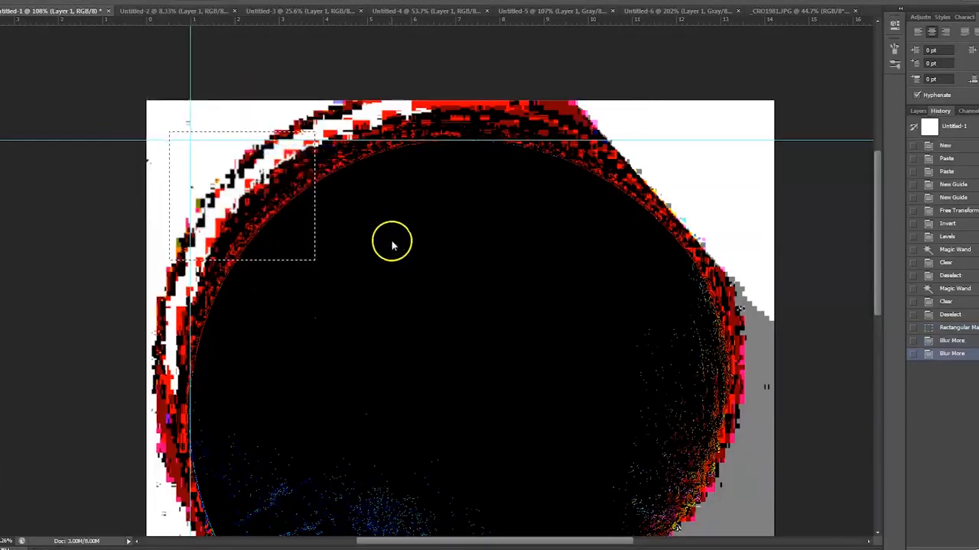
{"action": "key", "text": "ctrl+f"}
{"action": "key", "text": "ctrl+f"}
{"action": "key", "text": "ctrl+f"}
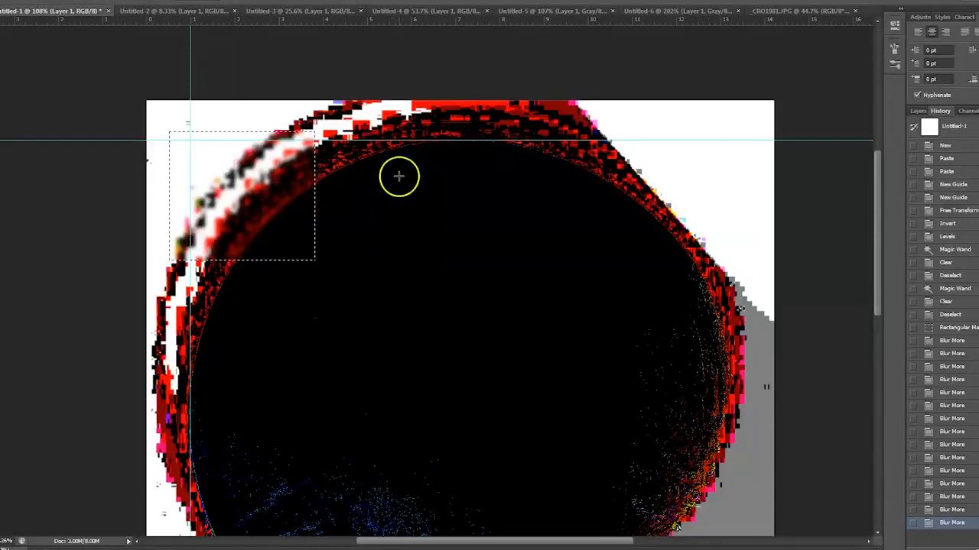
{"action": "left_click_drag", "start_coordinate": [389, 131], "coordinate": [386, 140]}
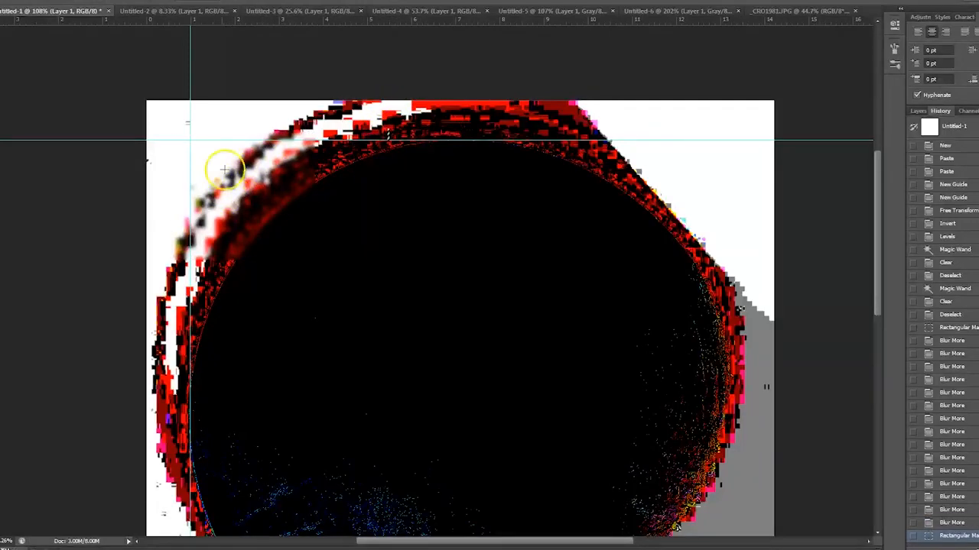
- Glance at Untitled-6, and compare the asteroid in Untitled-5 between its Levels and Paste history states
{"action": "left_click", "coordinate": [632, 11]}
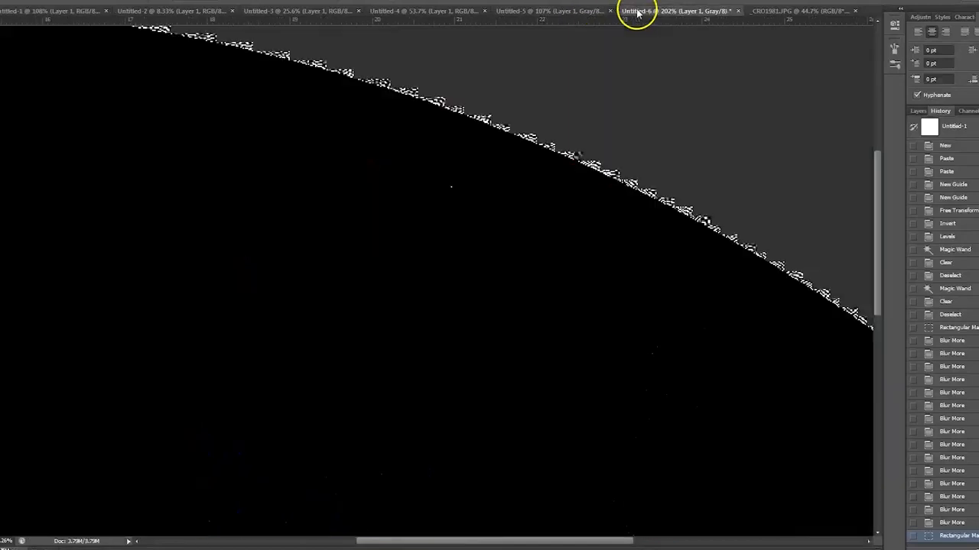
{"action": "left_click", "coordinate": [584, 14]}
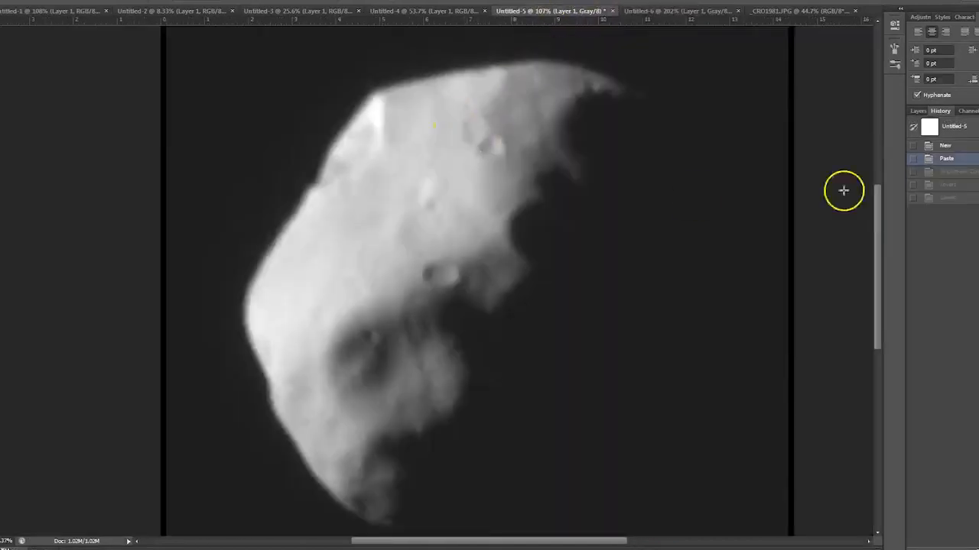
{"action": "left_click", "coordinate": [947, 198]}
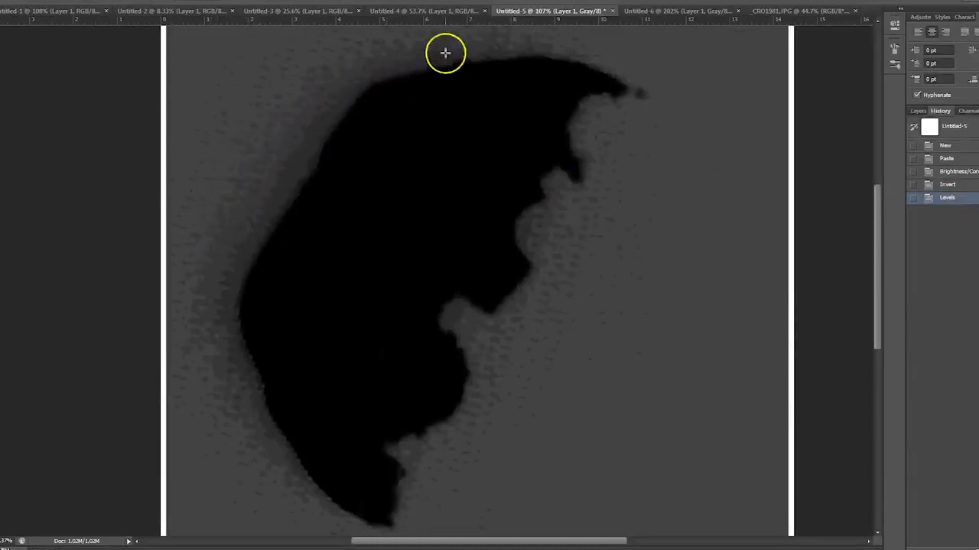
{"action": "left_click", "coordinate": [963, 159]}
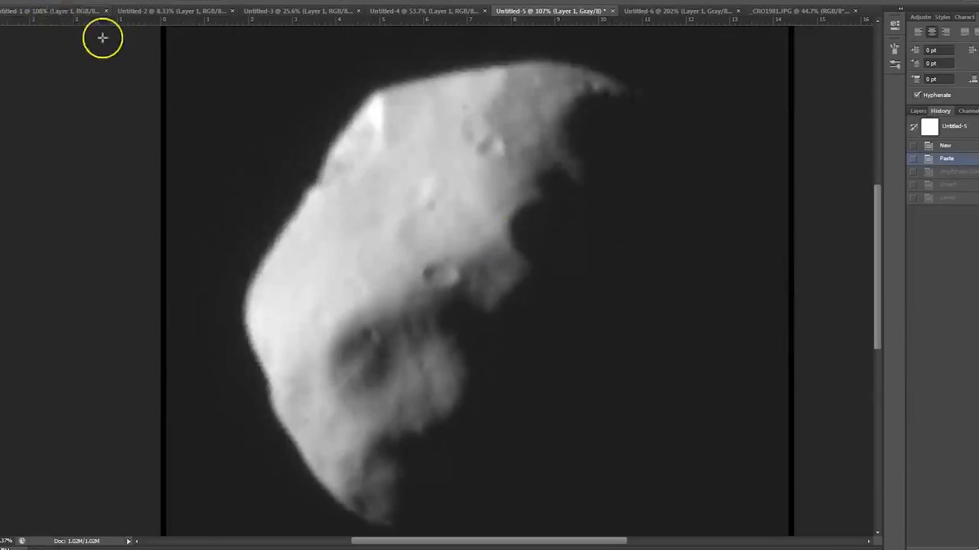
- Return Untitled-1 to its second Paste history state, compare the two planet photos by toggling Layer 2, and leave Layer 2 hidden
{"action": "left_click", "coordinate": [73, 14]}
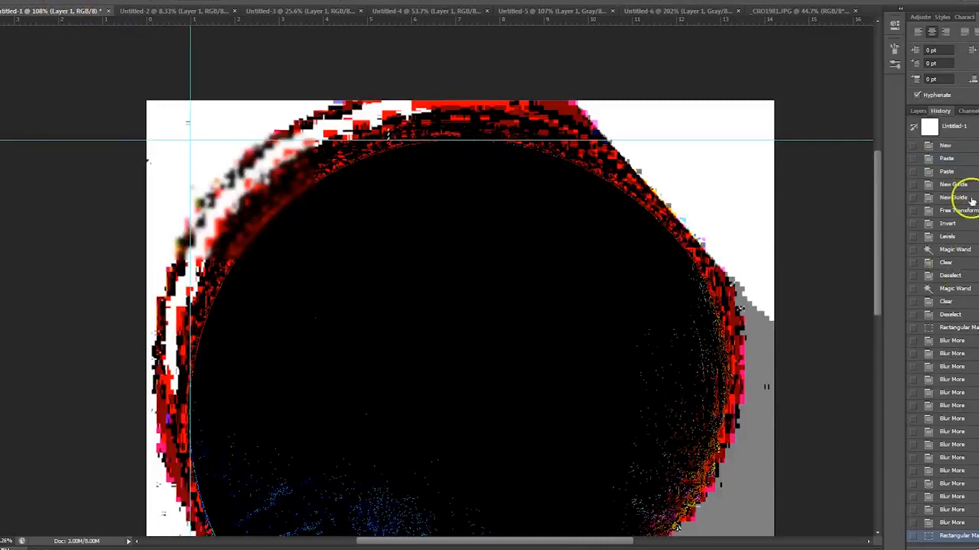
{"action": "left_click", "coordinate": [956, 171]}
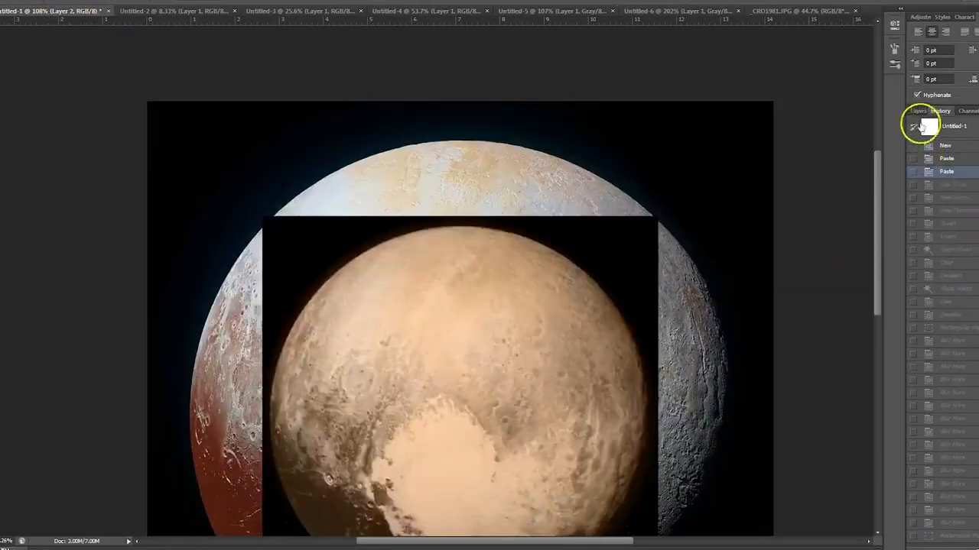
{"action": "left_click", "coordinate": [918, 111]}
{"action": "left_click", "coordinate": [914, 175]}
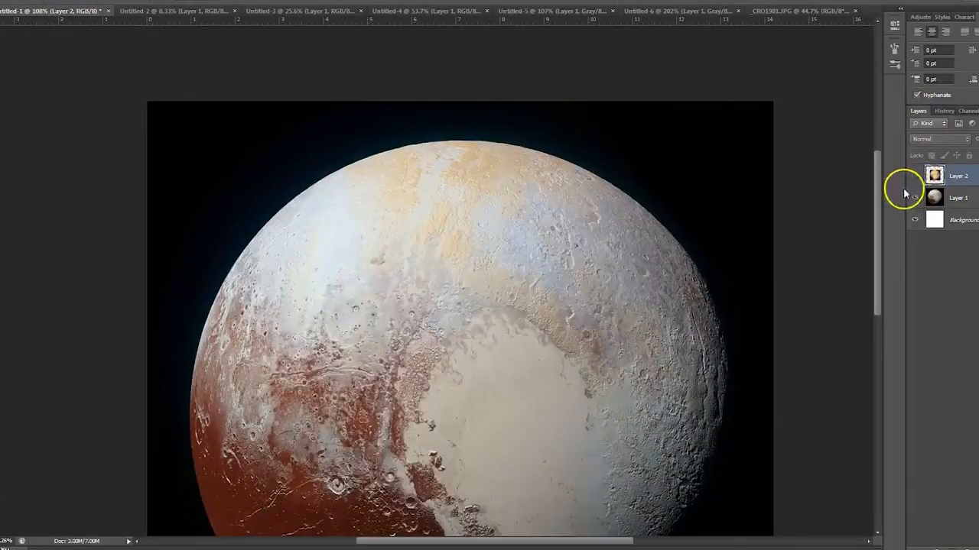
{"action": "left_click", "coordinate": [915, 176]}
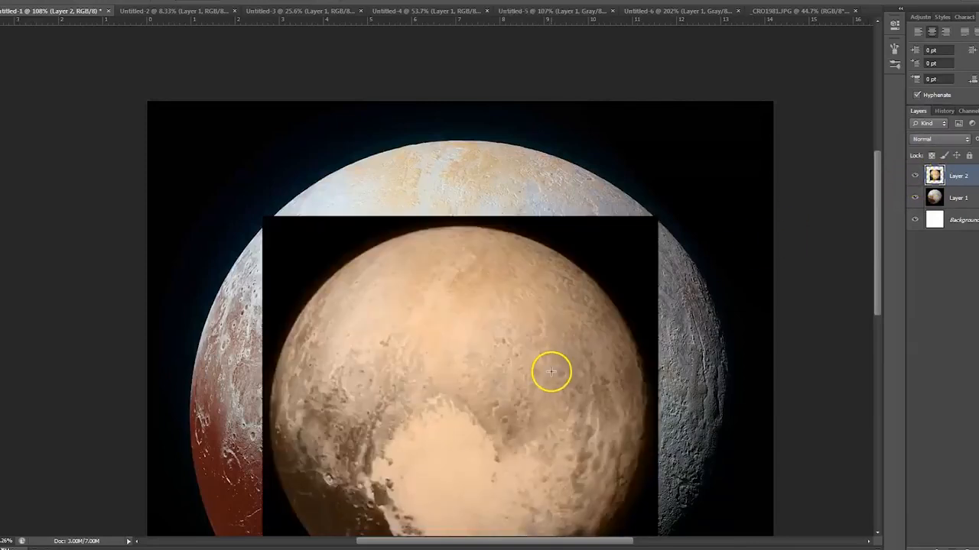
{"action": "left_click_drag", "start_coordinate": [552, 372], "coordinate": [561, 235]}
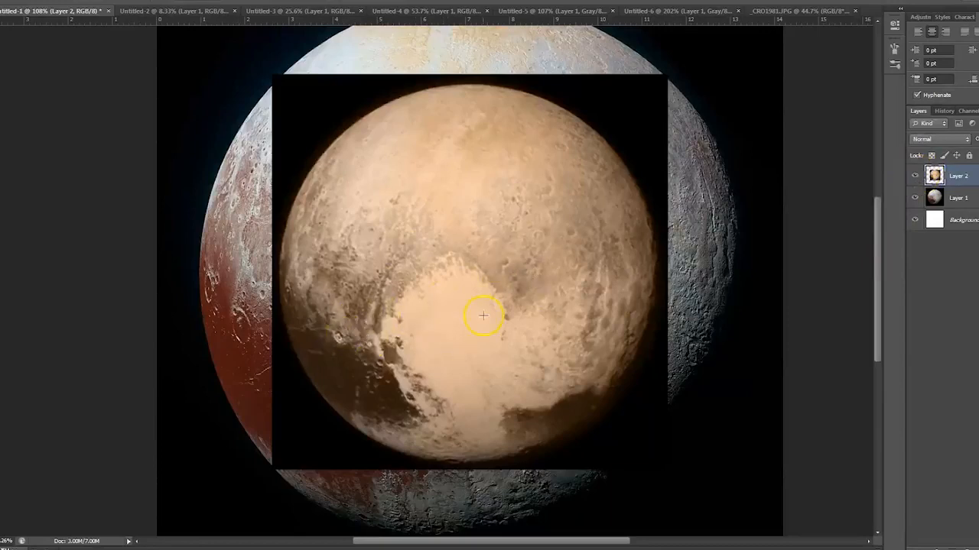
{"action": "left_click", "coordinate": [914, 176]}
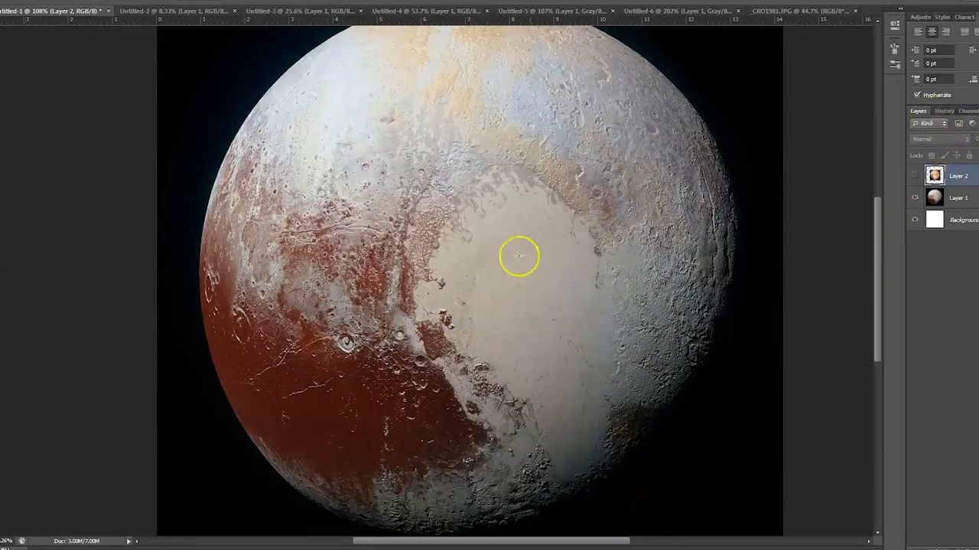
{"action": "scroll", "coordinate": [498, 270], "scroll_direction": "up", "scroll_amount": 2}
{"action": "scroll", "coordinate": [498, 269], "scroll_direction": "down", "scroll_amount": 2}
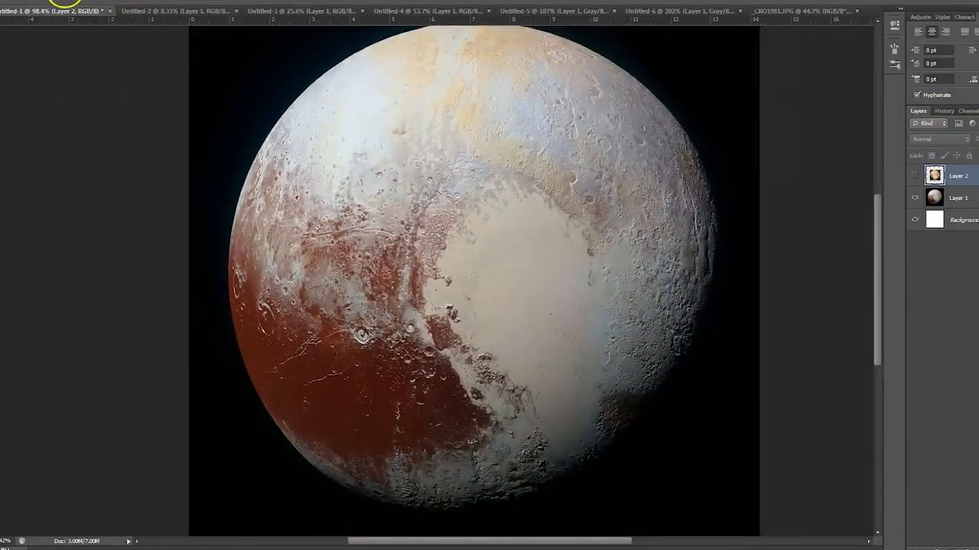
- Invert the colours of the planet photo on Layer 1 in Untitled-1
{"action": "left_click", "coordinate": [27, 2]}
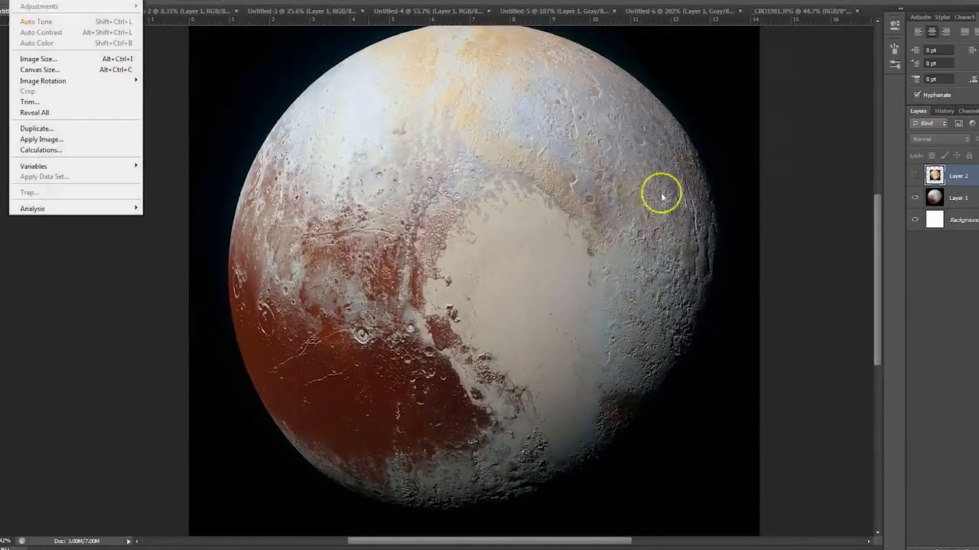
{"action": "left_click", "coordinate": [965, 196]}
{"action": "left_click", "coordinate": [48, 1]}
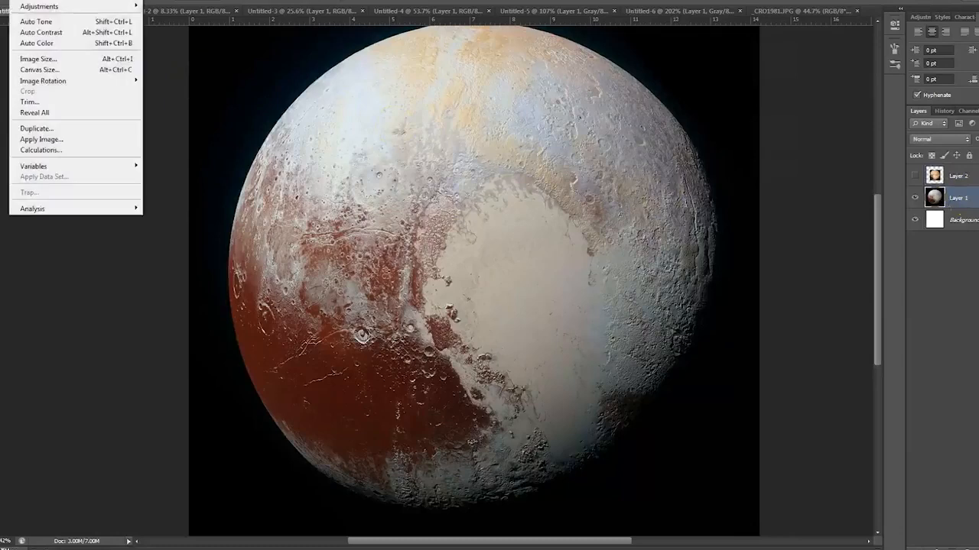
{"action": "mouse_move", "coordinate": [17, 6]}
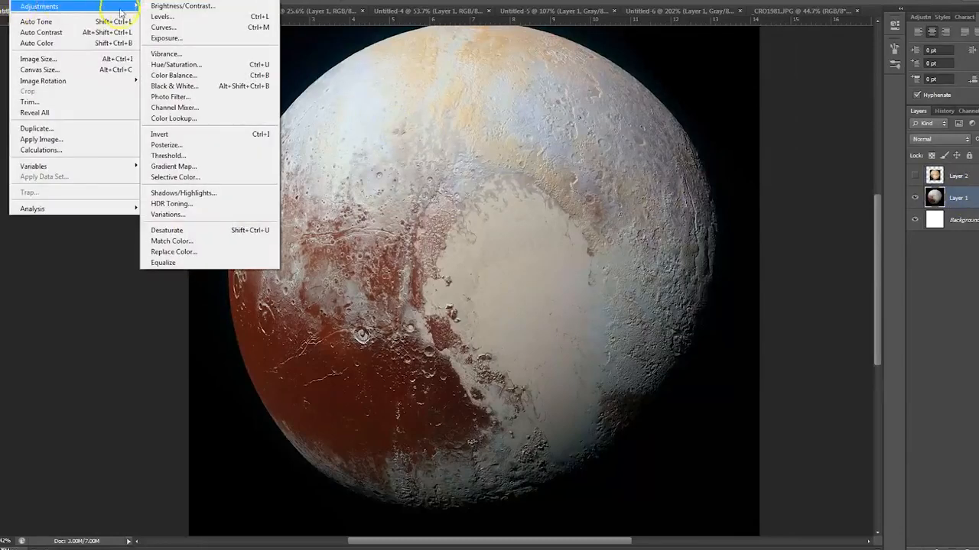
{"action": "left_click", "coordinate": [177, 134]}
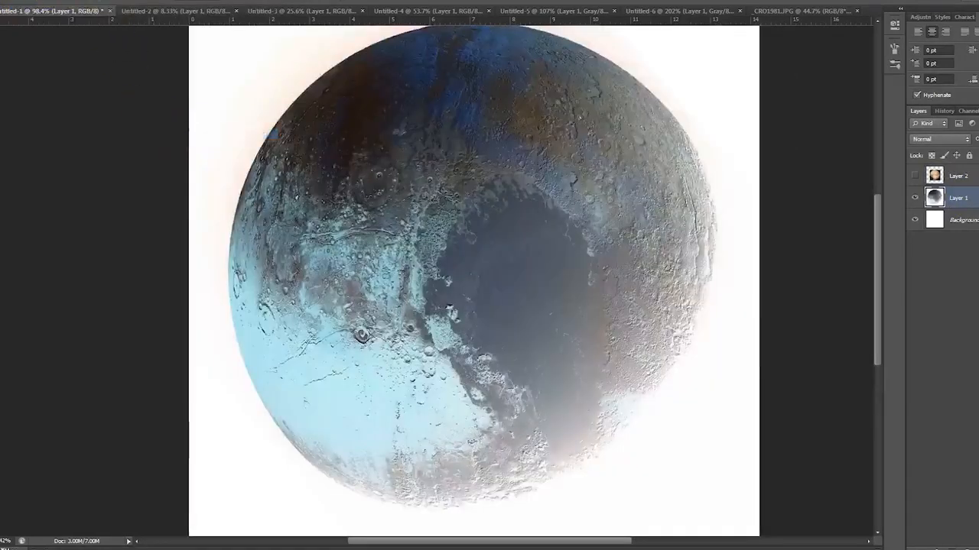
- Apply Levels to the inverted Layer 1 with a black input level of 253, and inspect the planet's rim and surroundings
{"action": "left_click", "coordinate": [48, 1]}
{"action": "mouse_move", "coordinate": [23, 7]}
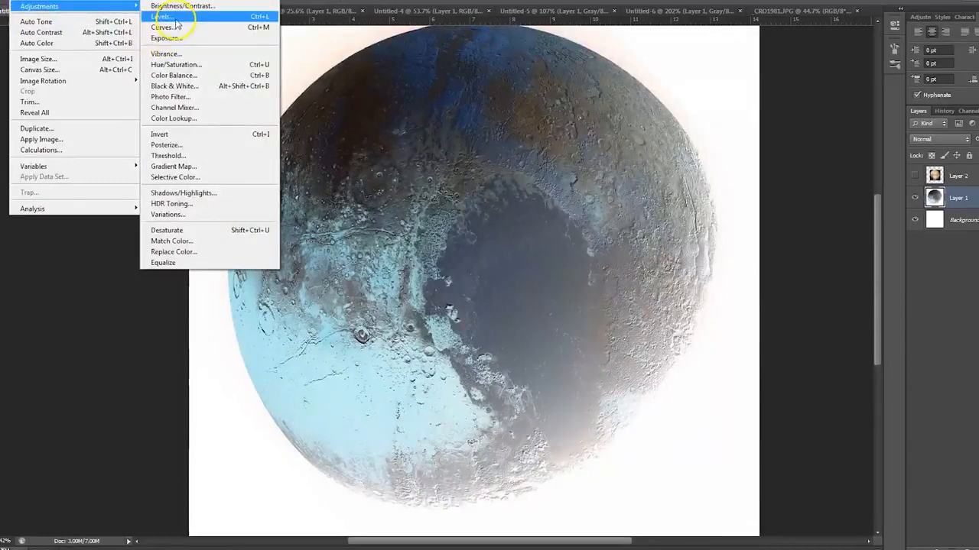
{"action": "left_click", "coordinate": [162, 16]}
{"action": "left_click_drag", "start_coordinate": [961, 246], "coordinate": [861, 252]}
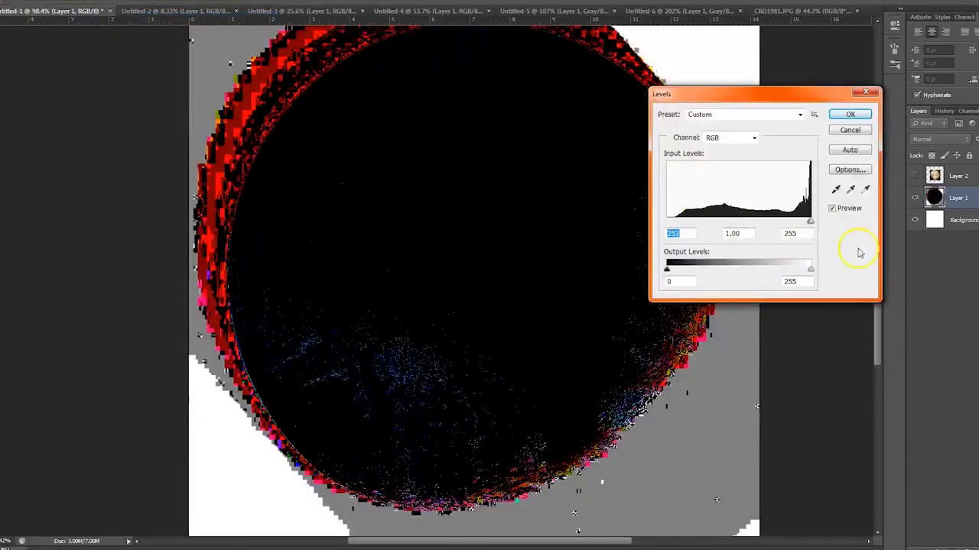
{"action": "key", "text": "Return"}
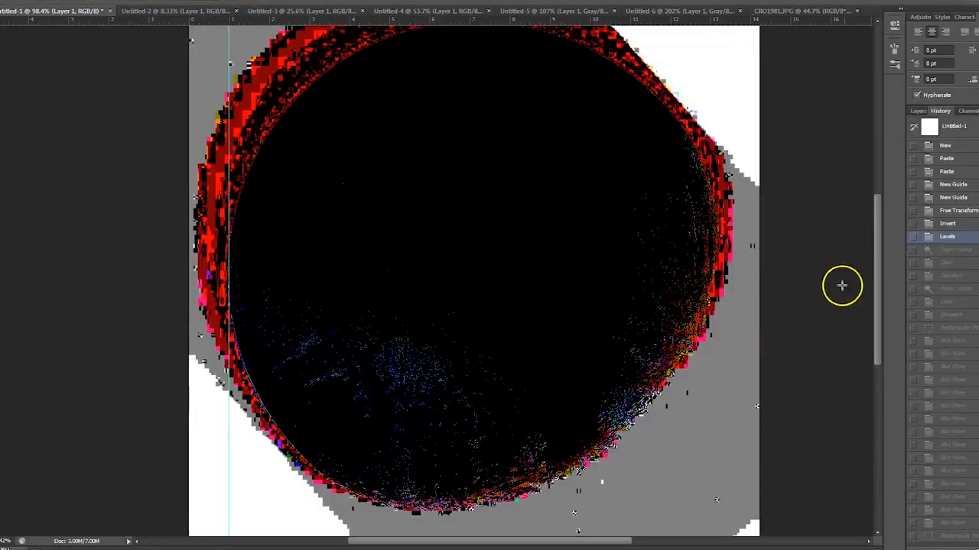
{"action": "left_click_drag", "start_coordinate": [640, 289], "coordinate": [644, 335]}
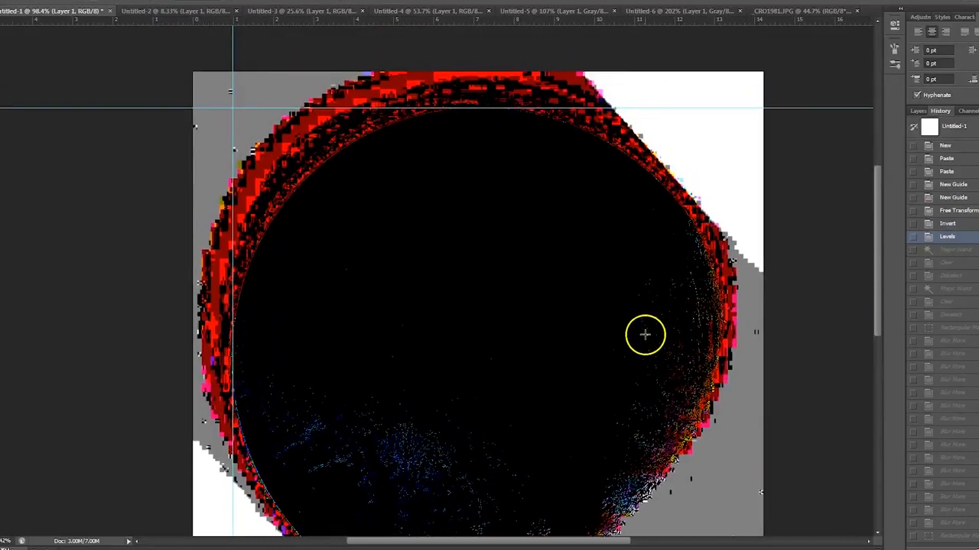
{"action": "key", "text": "ctrl+minus"}
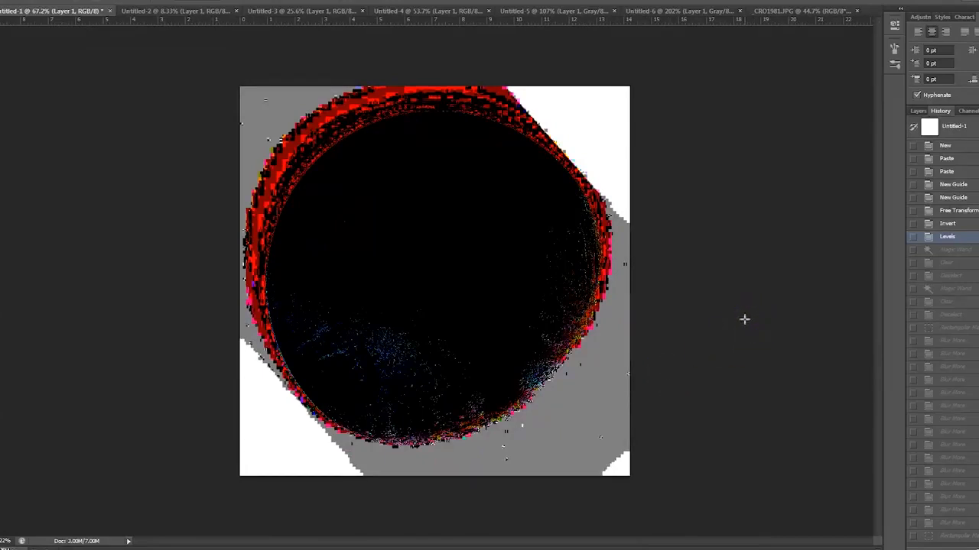
- Step the asteroid image in Untitled-5 through its Invert and Levels history states
{"action": "left_click", "coordinate": [595, 10]}
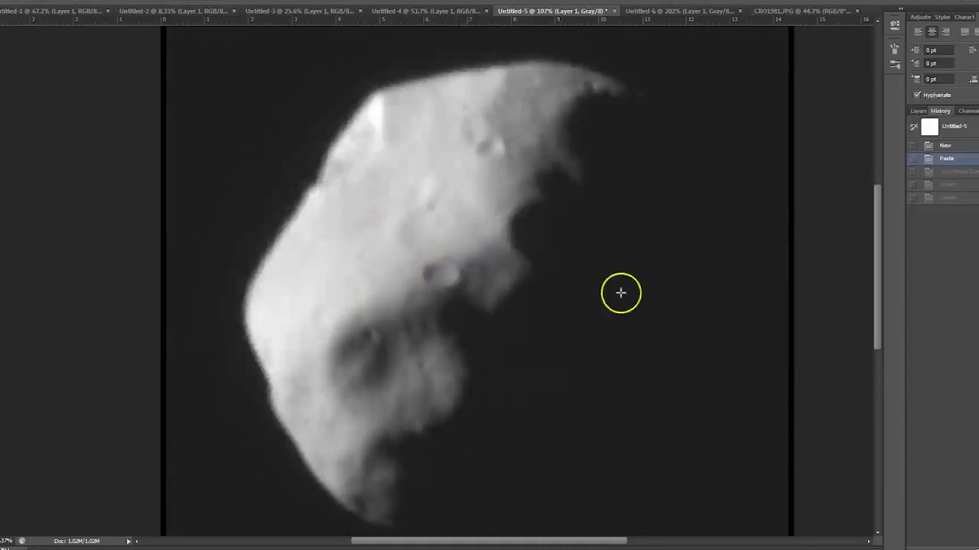
{"action": "left_click", "coordinate": [951, 185]}
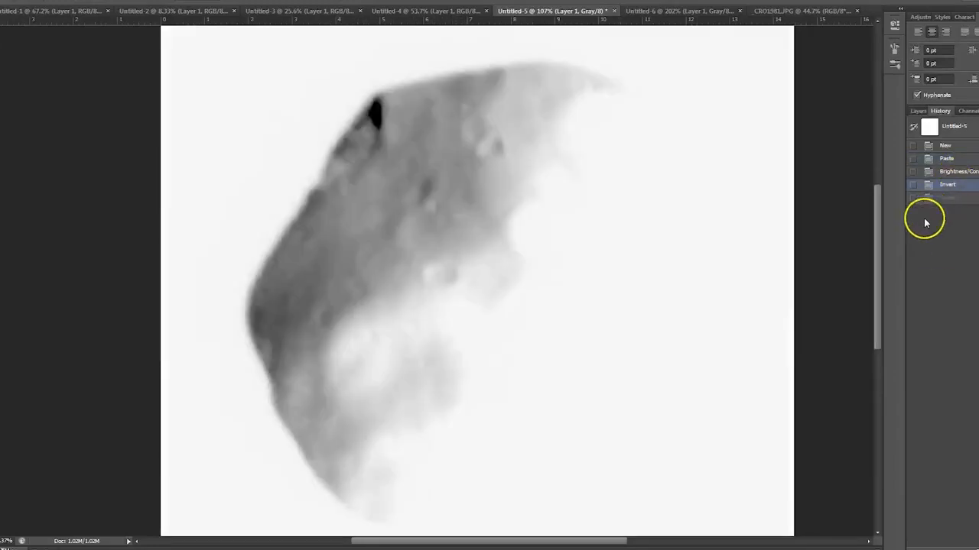
{"action": "left_click", "coordinate": [952, 197]}
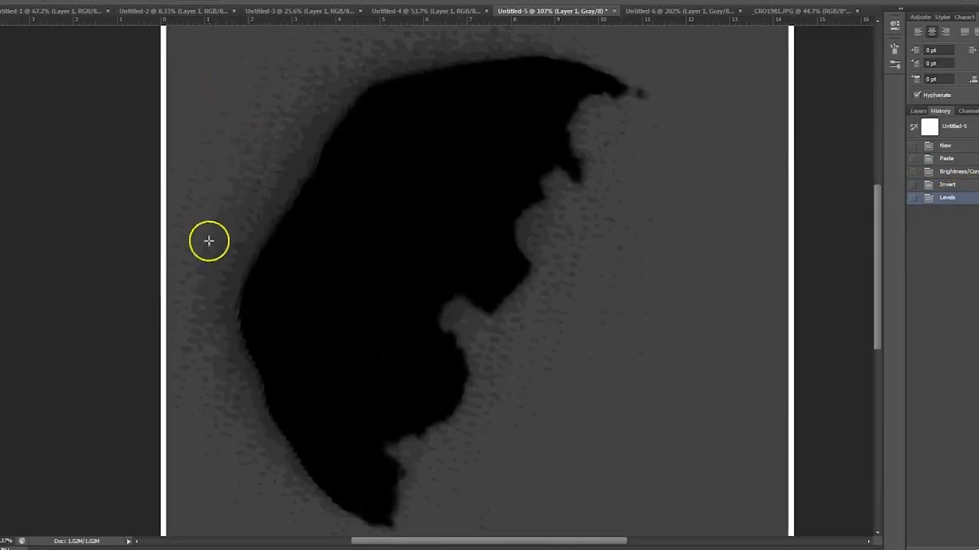